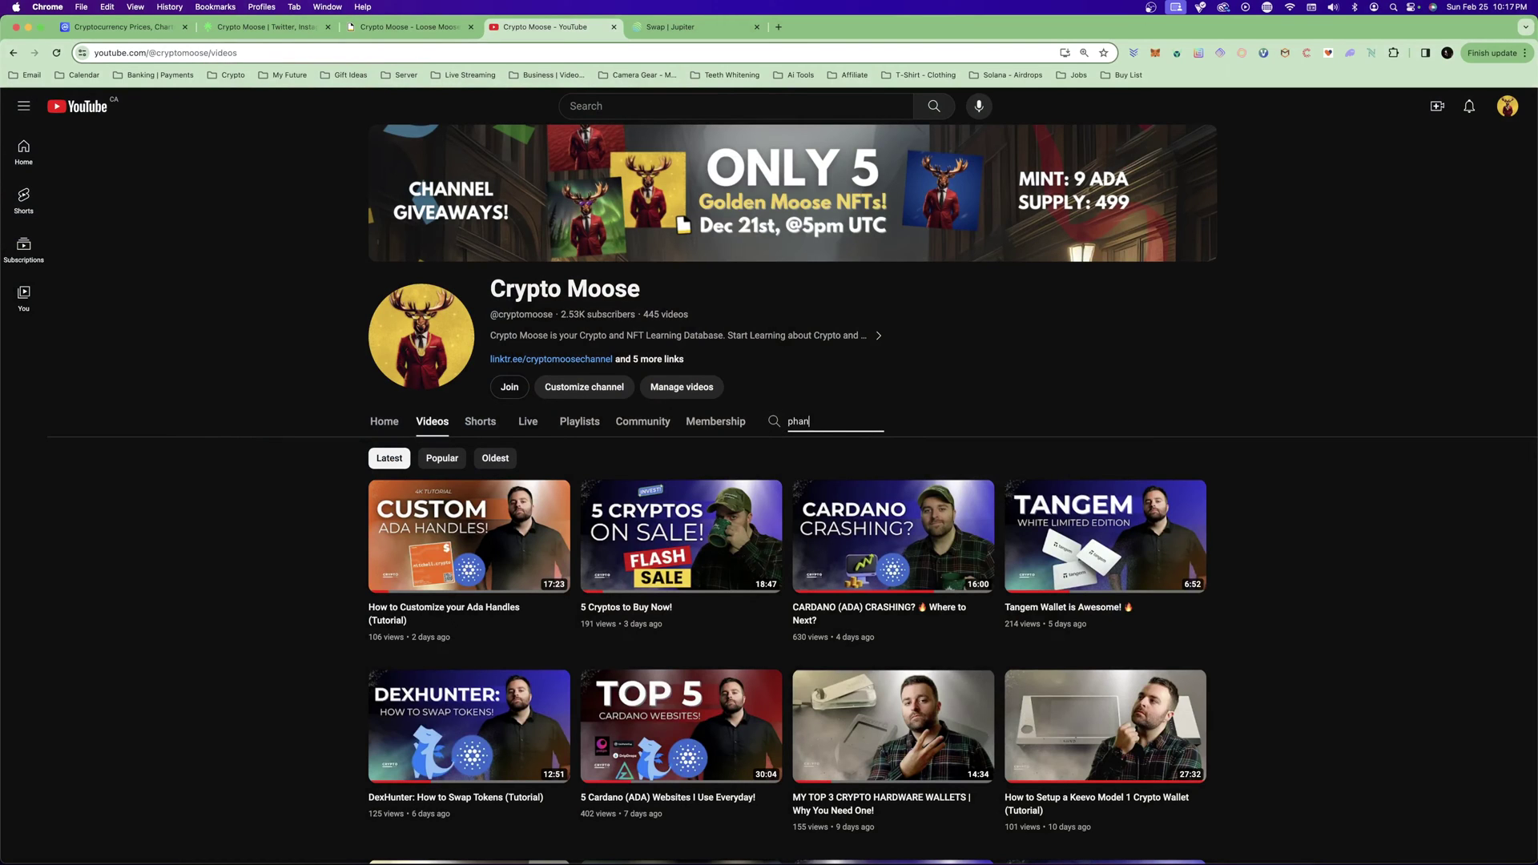
Submit the 'phantom' search on the Crypto Moose channel's Videos tab
key(Return)
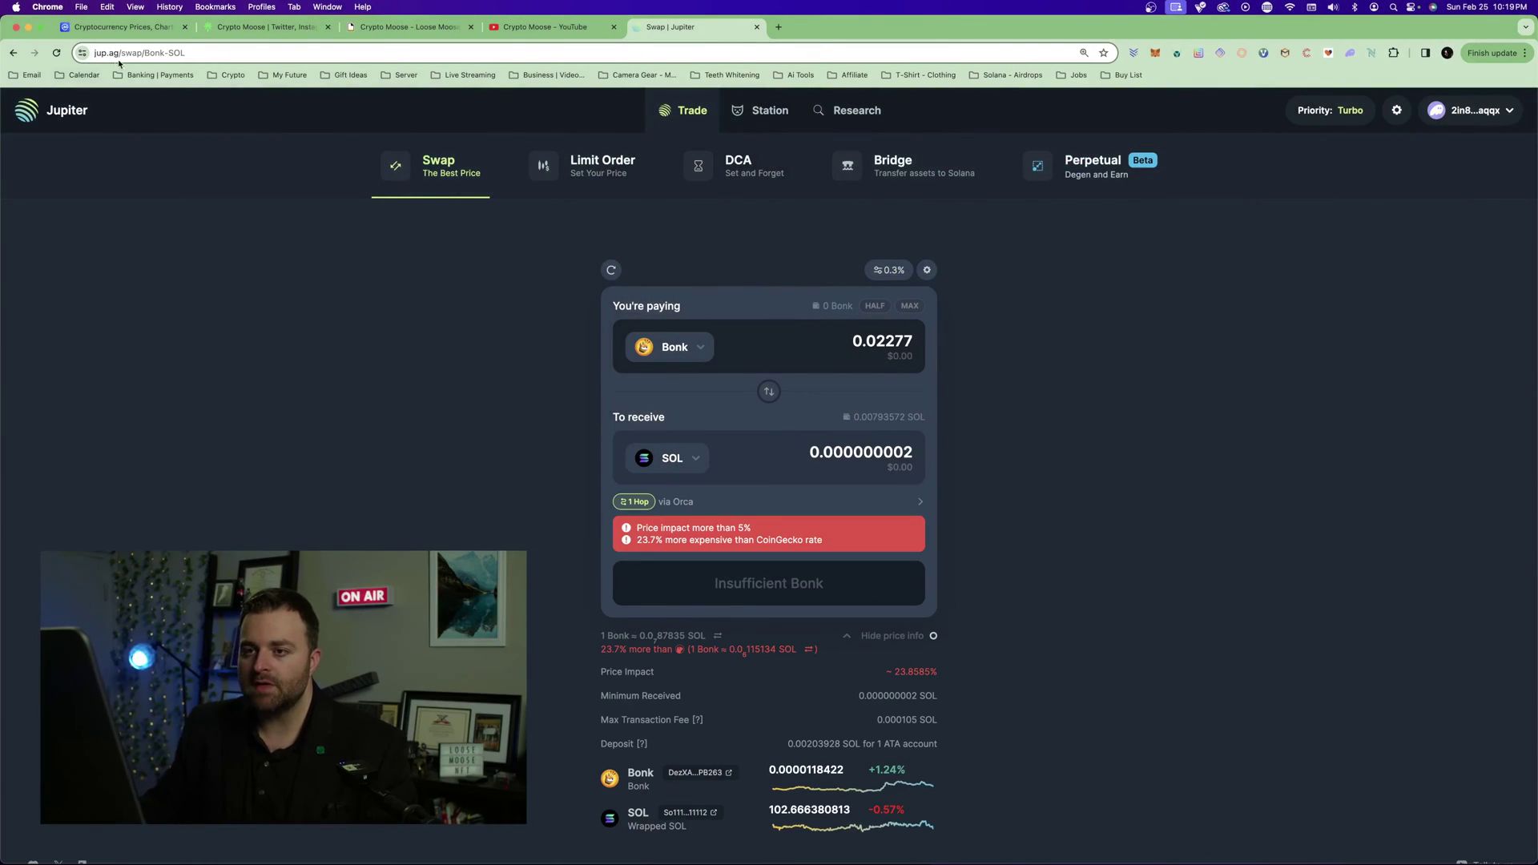
Disconnect the wallet, reload Jupiter's default swap page, and connect Phantom
click(1505, 118)
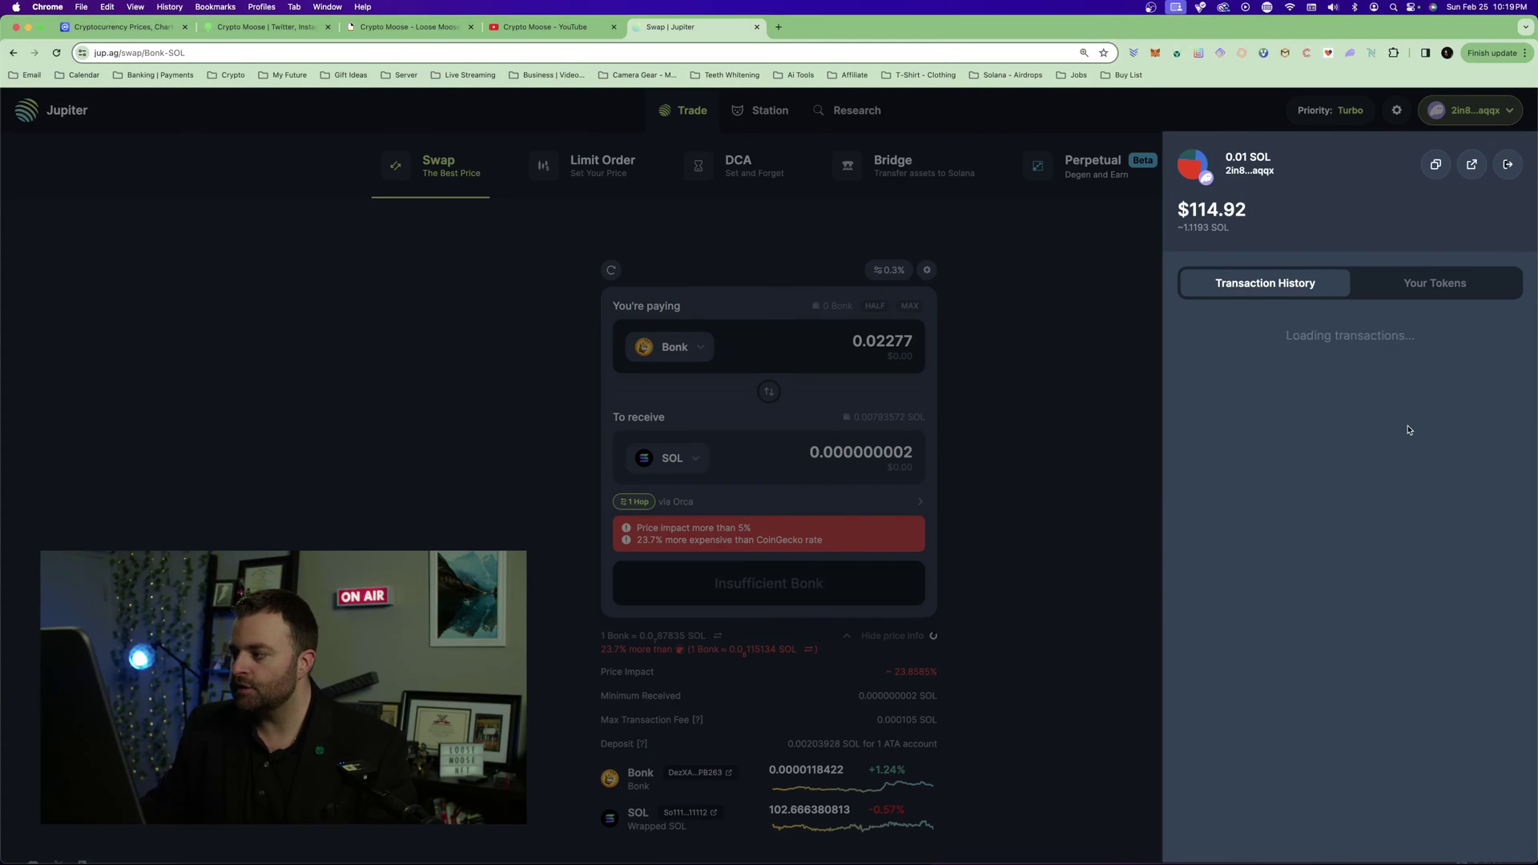
click(1506, 165)
click(58, 118)
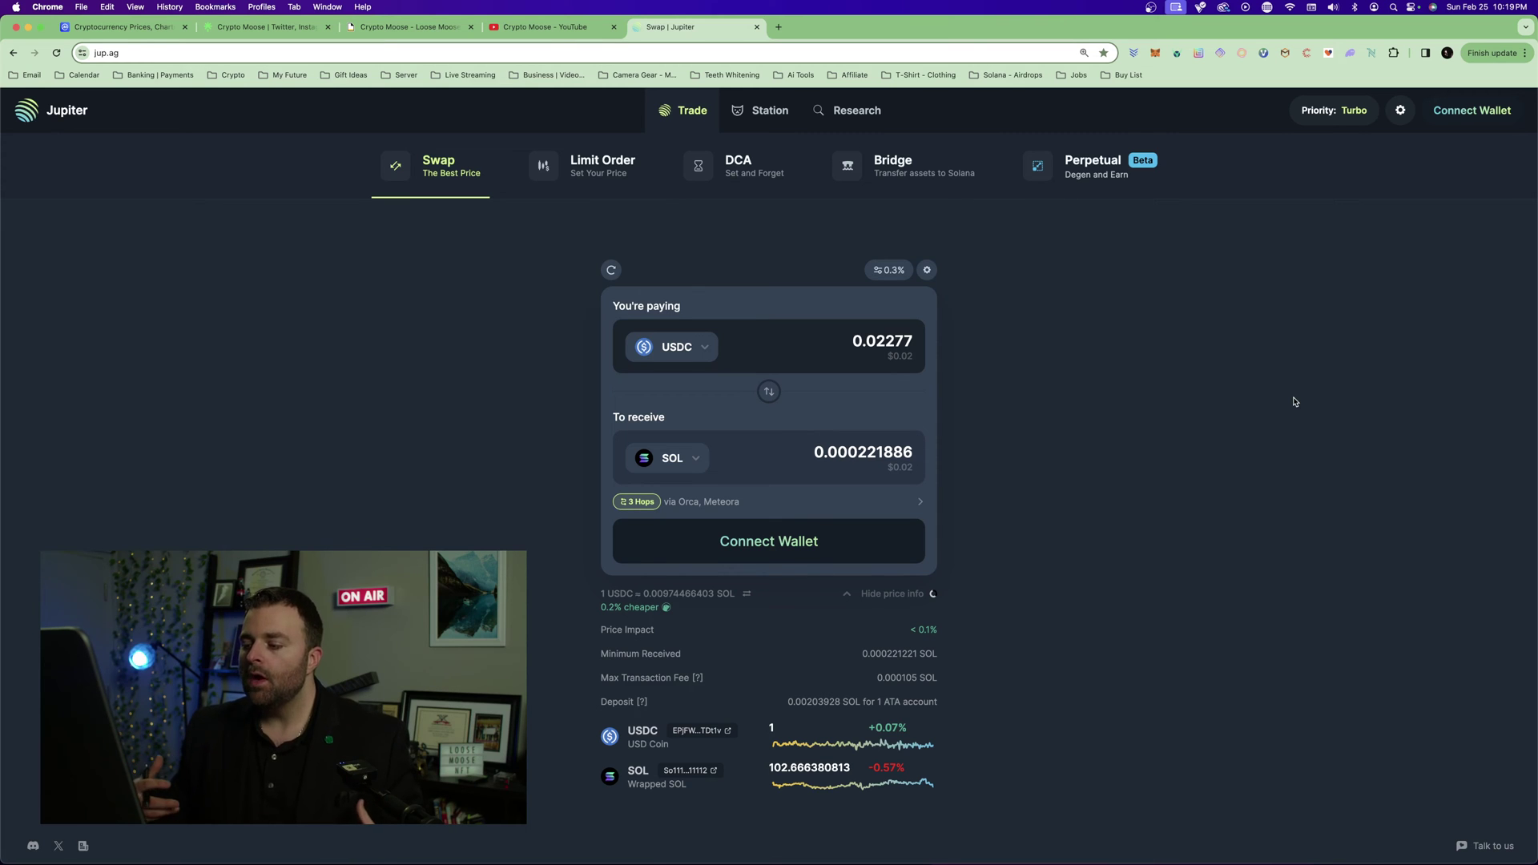
click(851, 541)
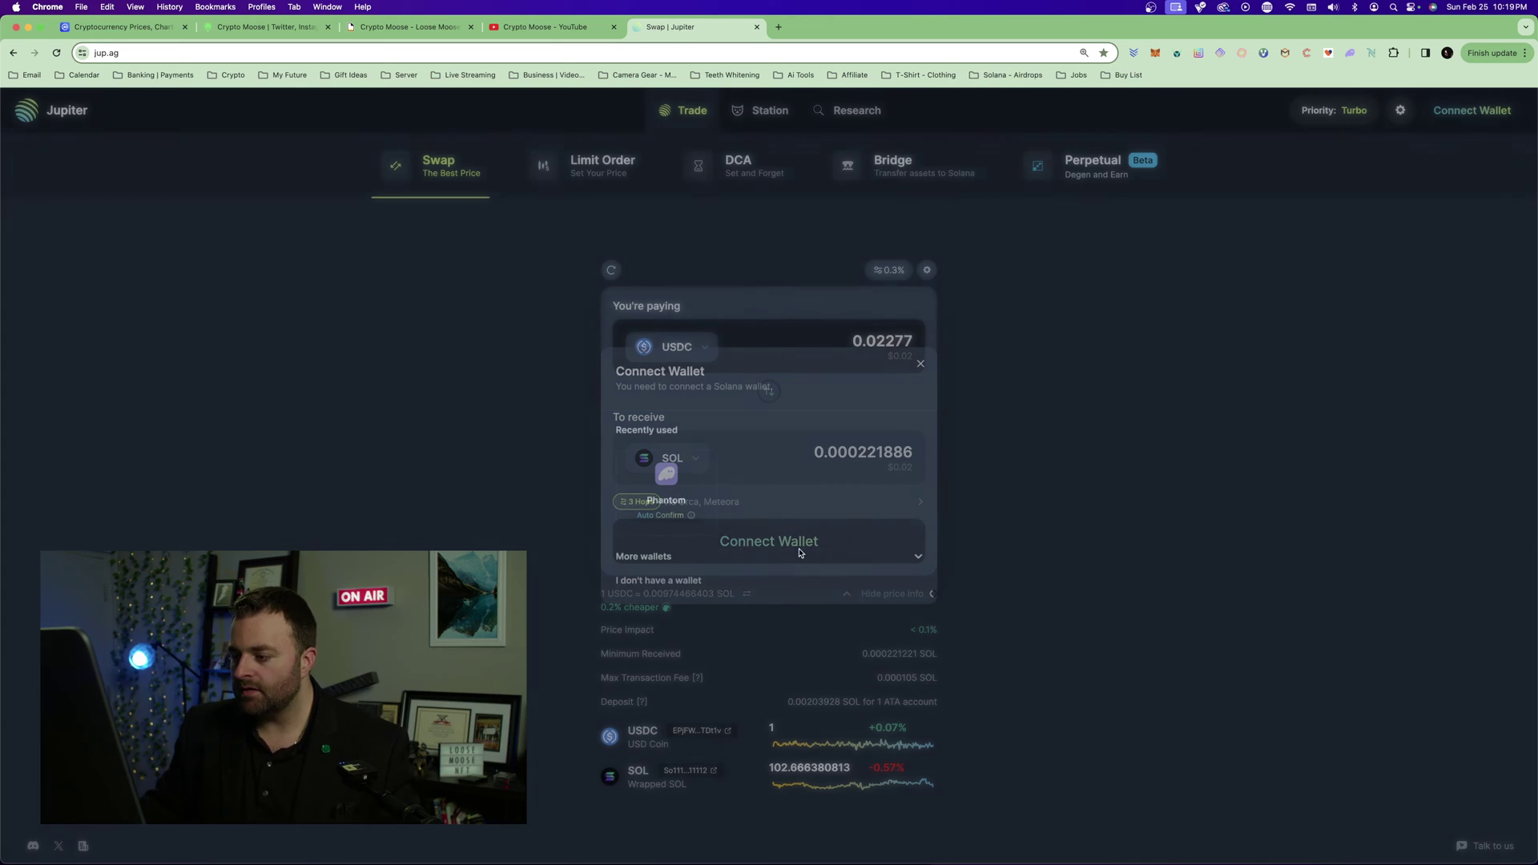
click(696, 501)
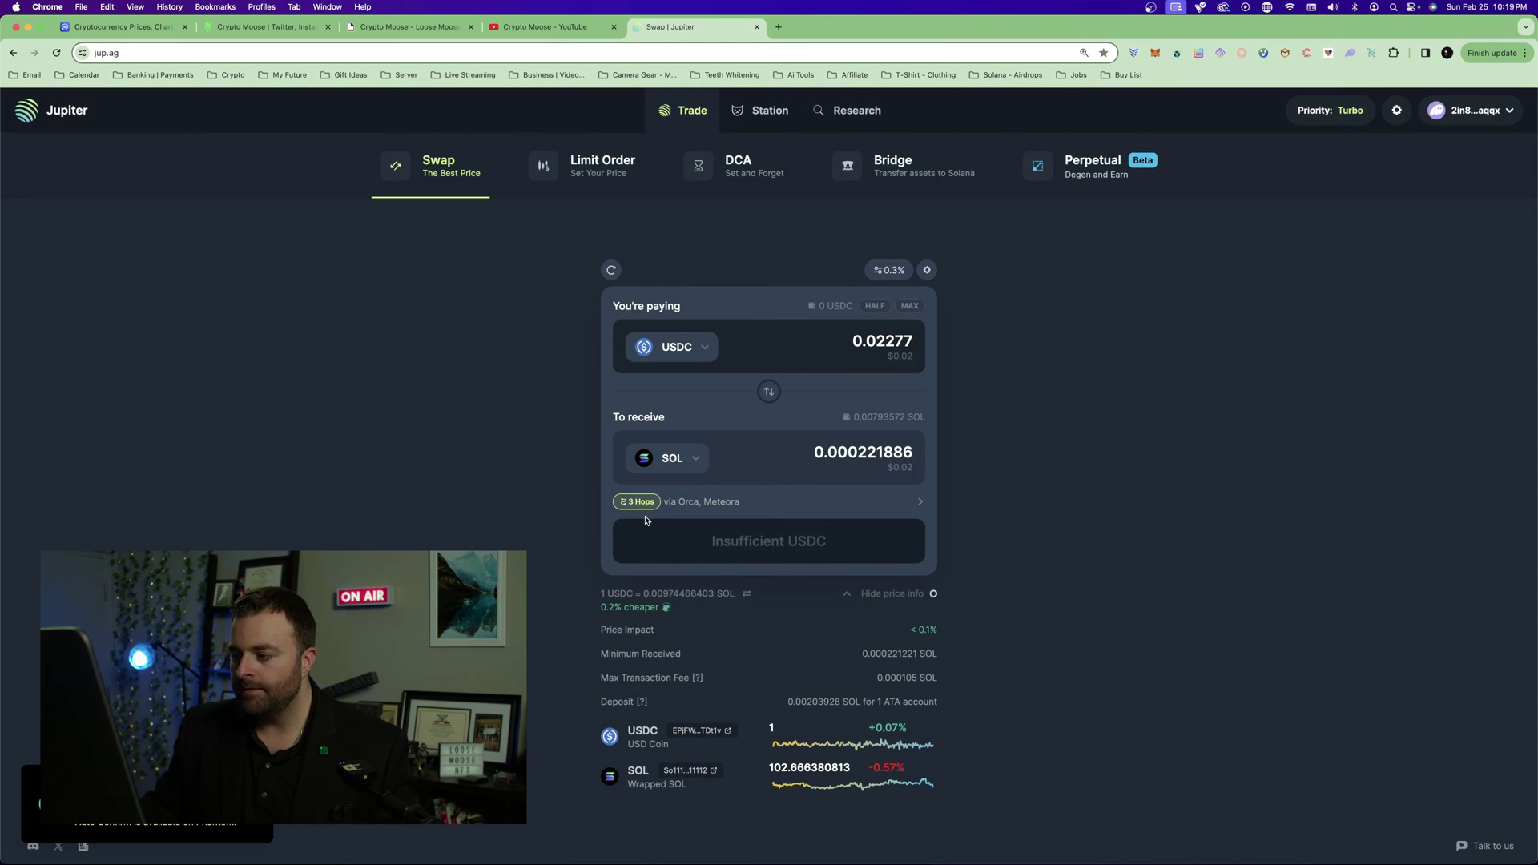
Disconnect and reconnect Phantom again, then view the 2-hop USDC-to-SOL route
click(1488, 111)
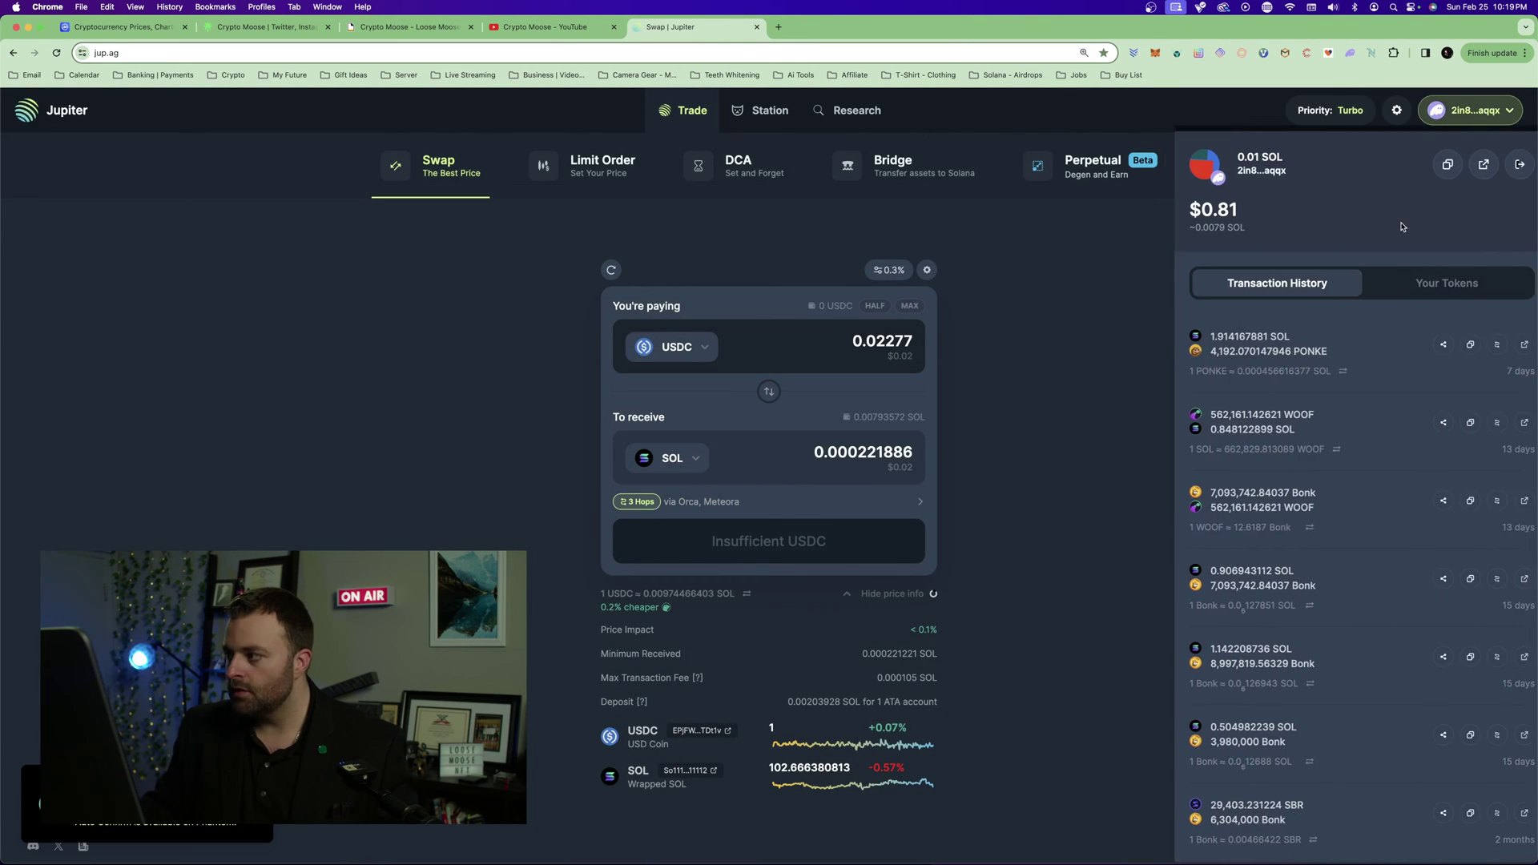
click(1508, 171)
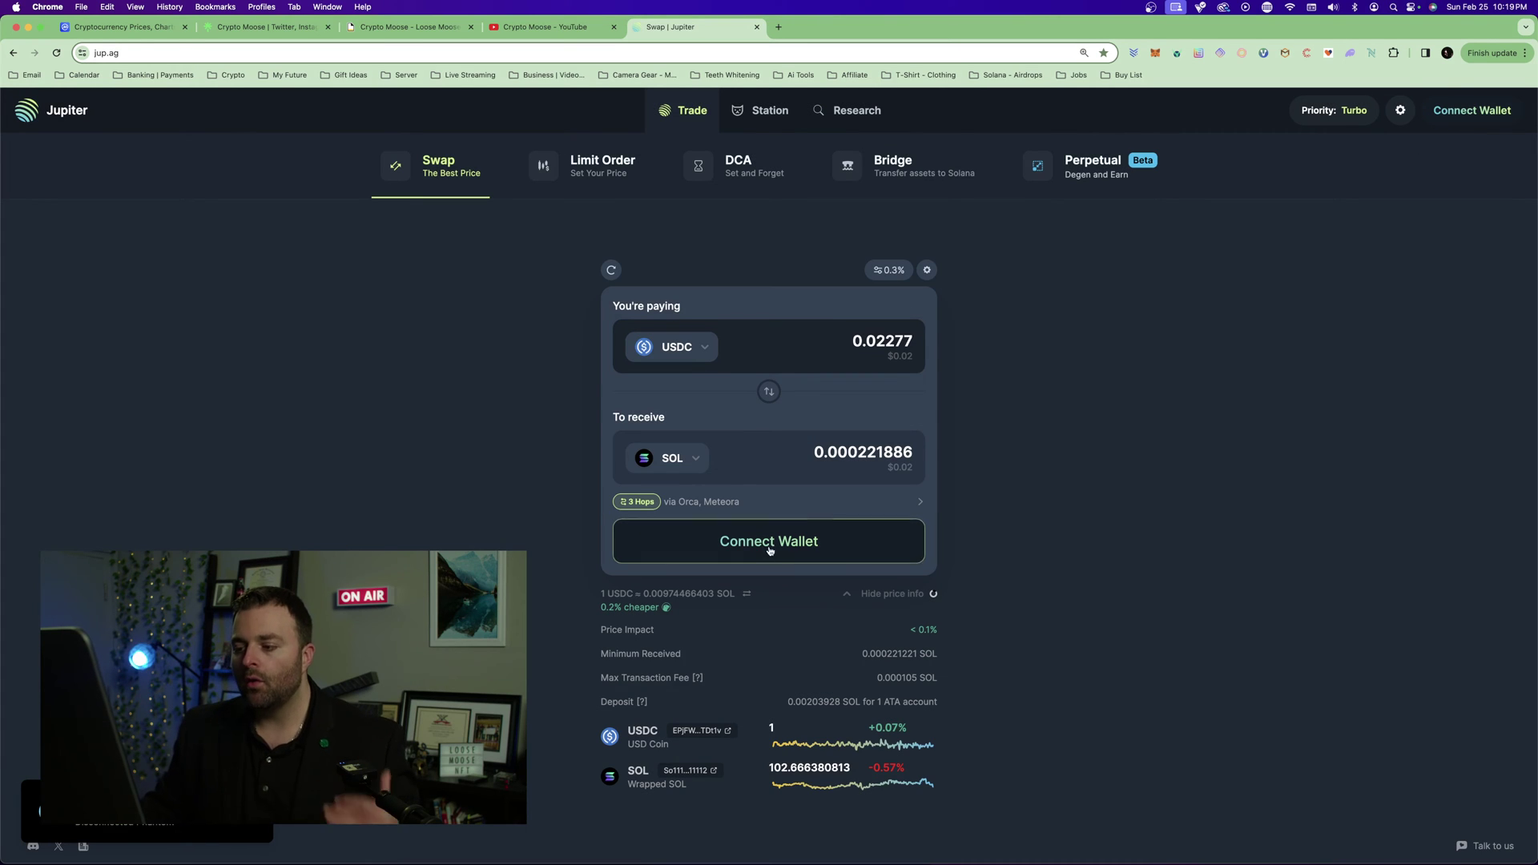
click(1474, 110)
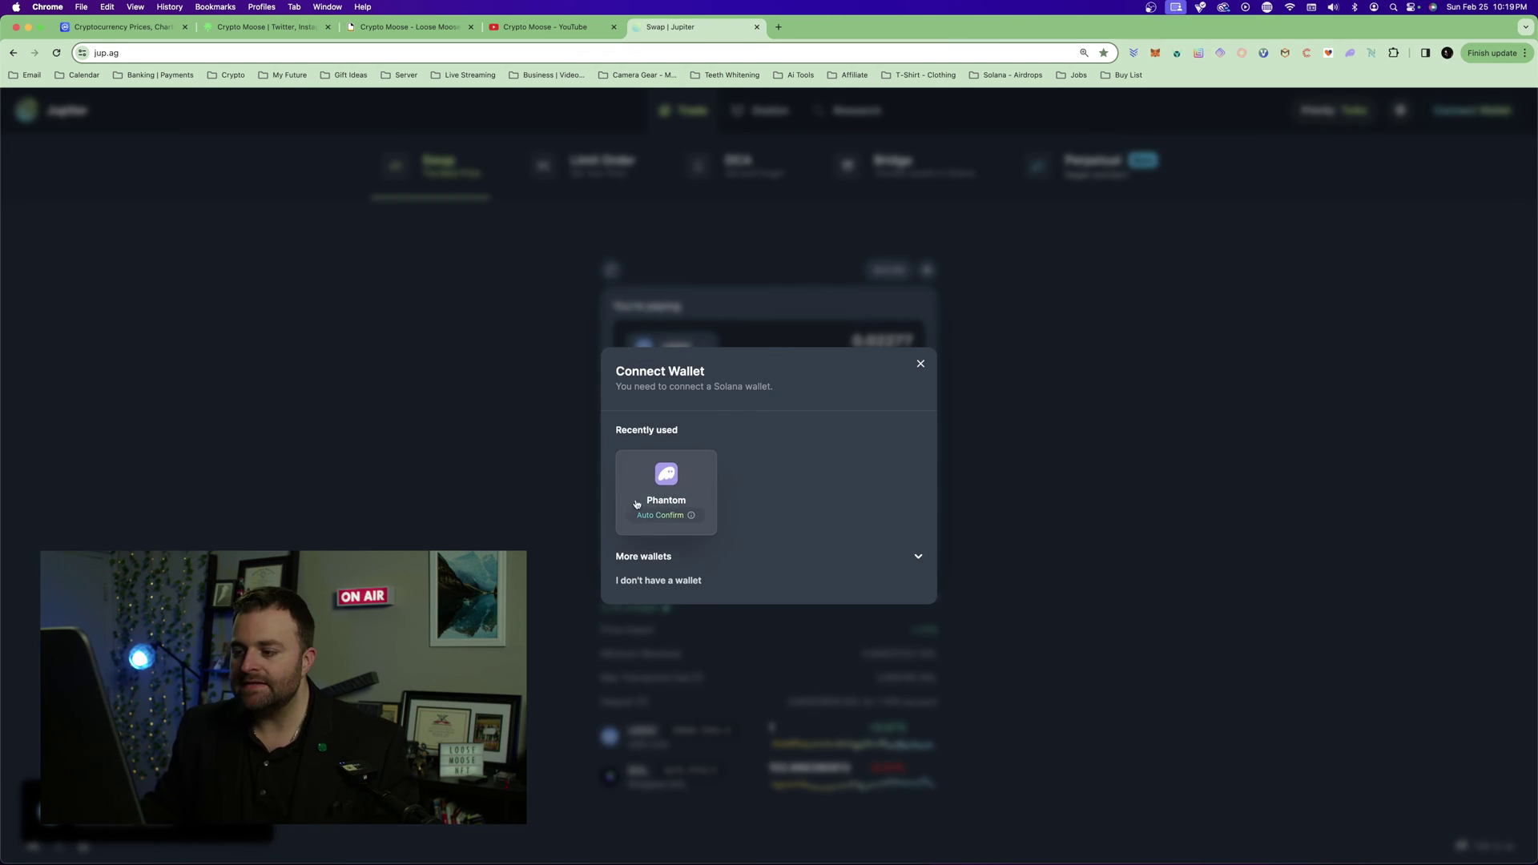
click(648, 483)
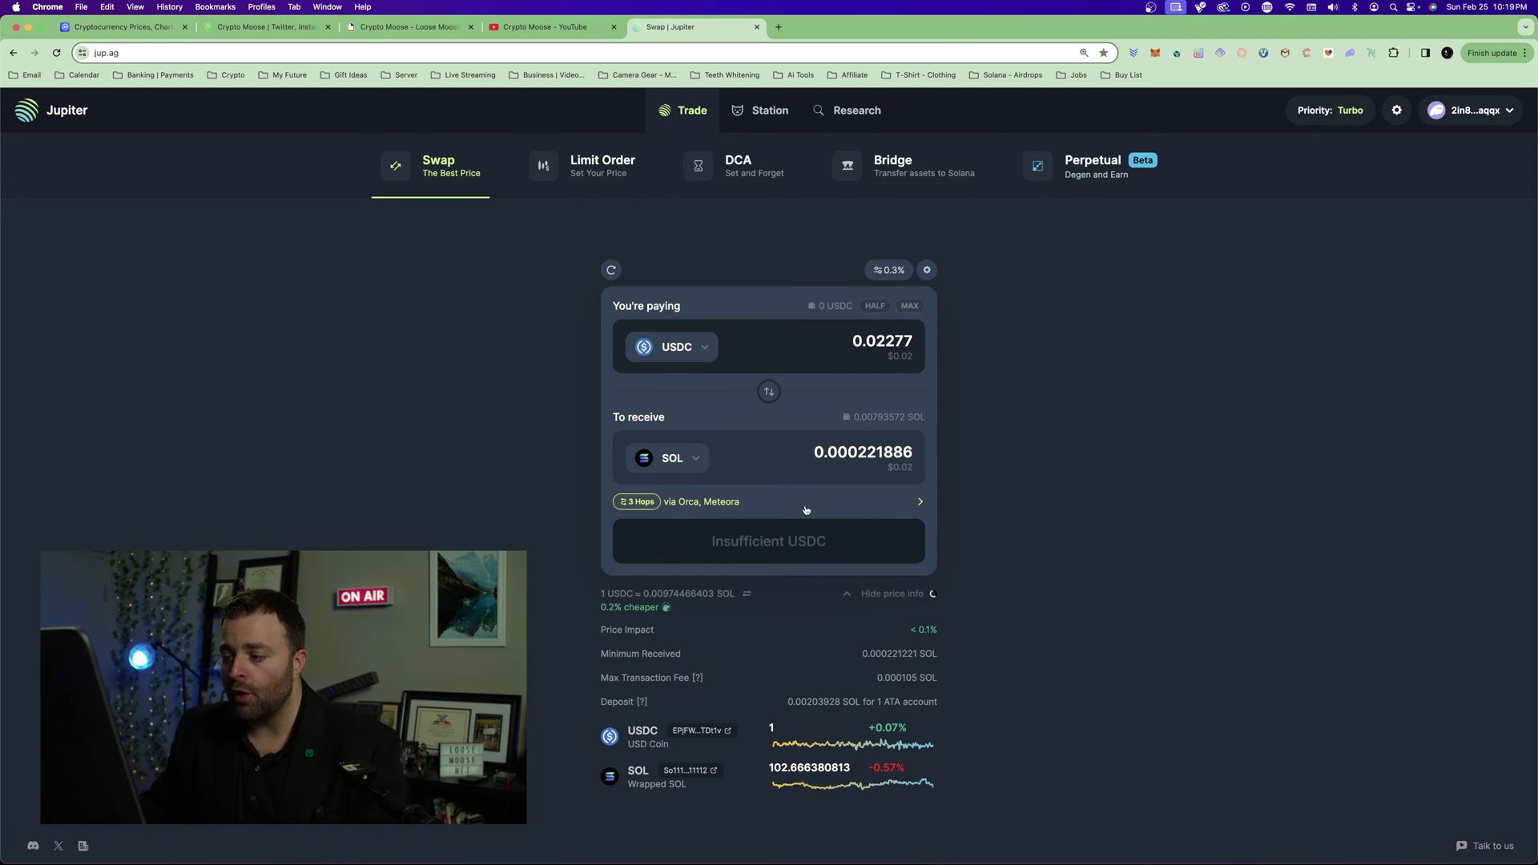
click(865, 503)
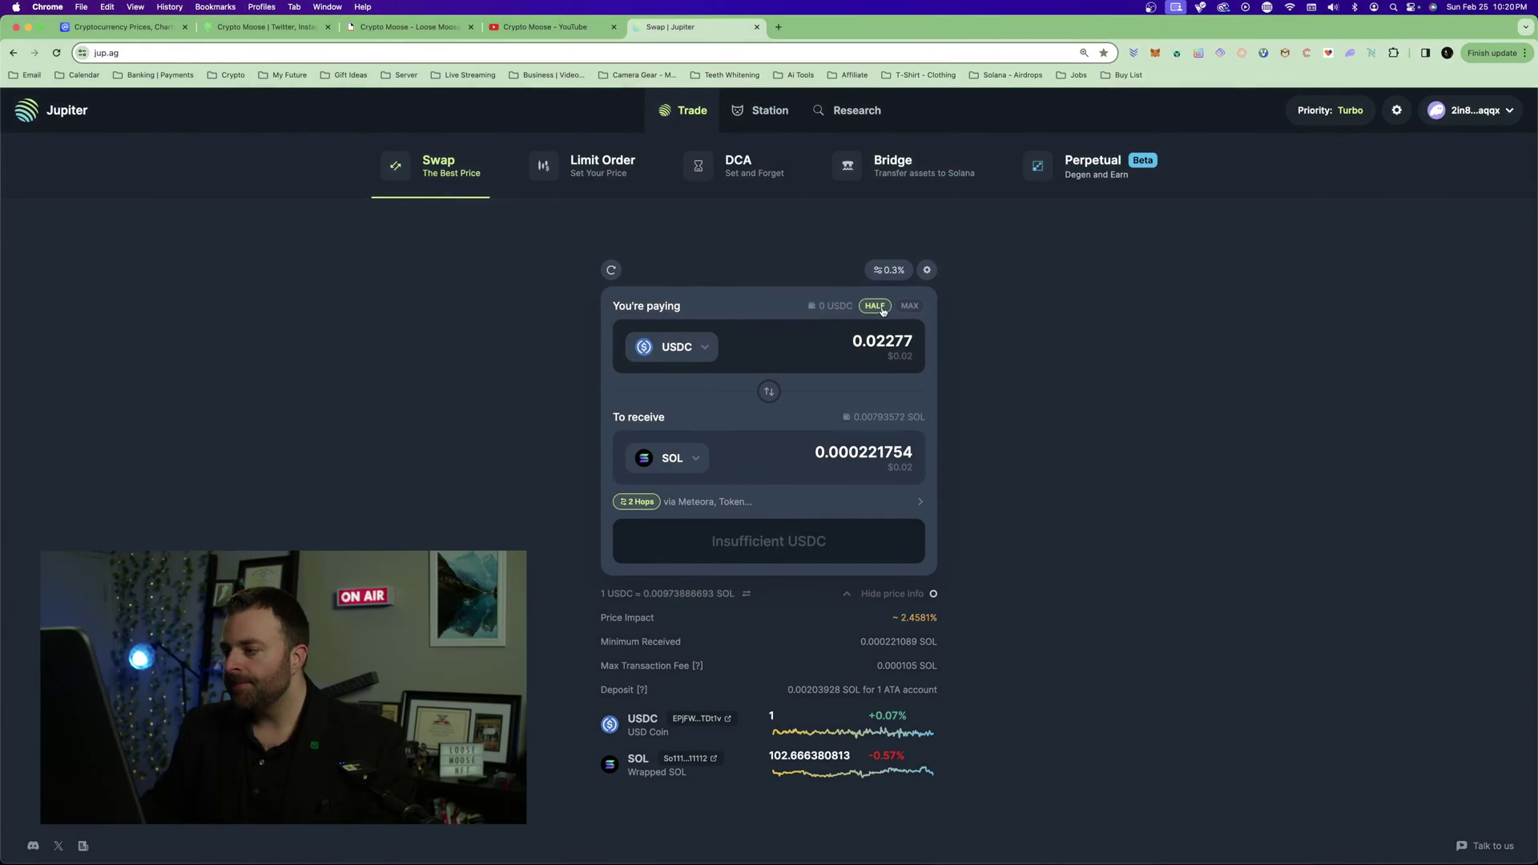
Switch Phantom's connected account from Ledger 1 to Account 1 and close the extension
click(1350, 52)
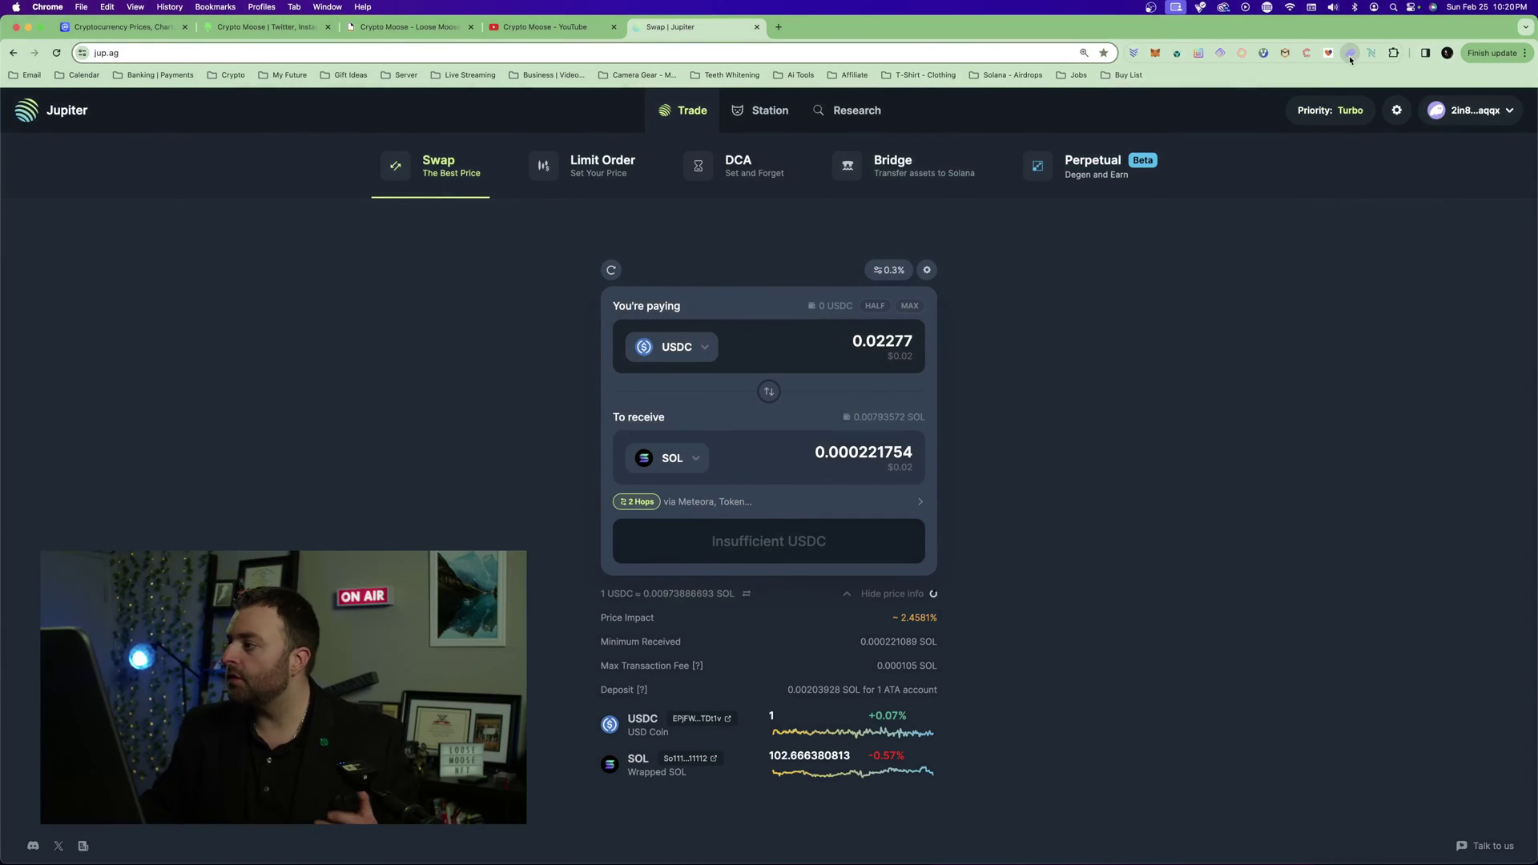
click(1159, 80)
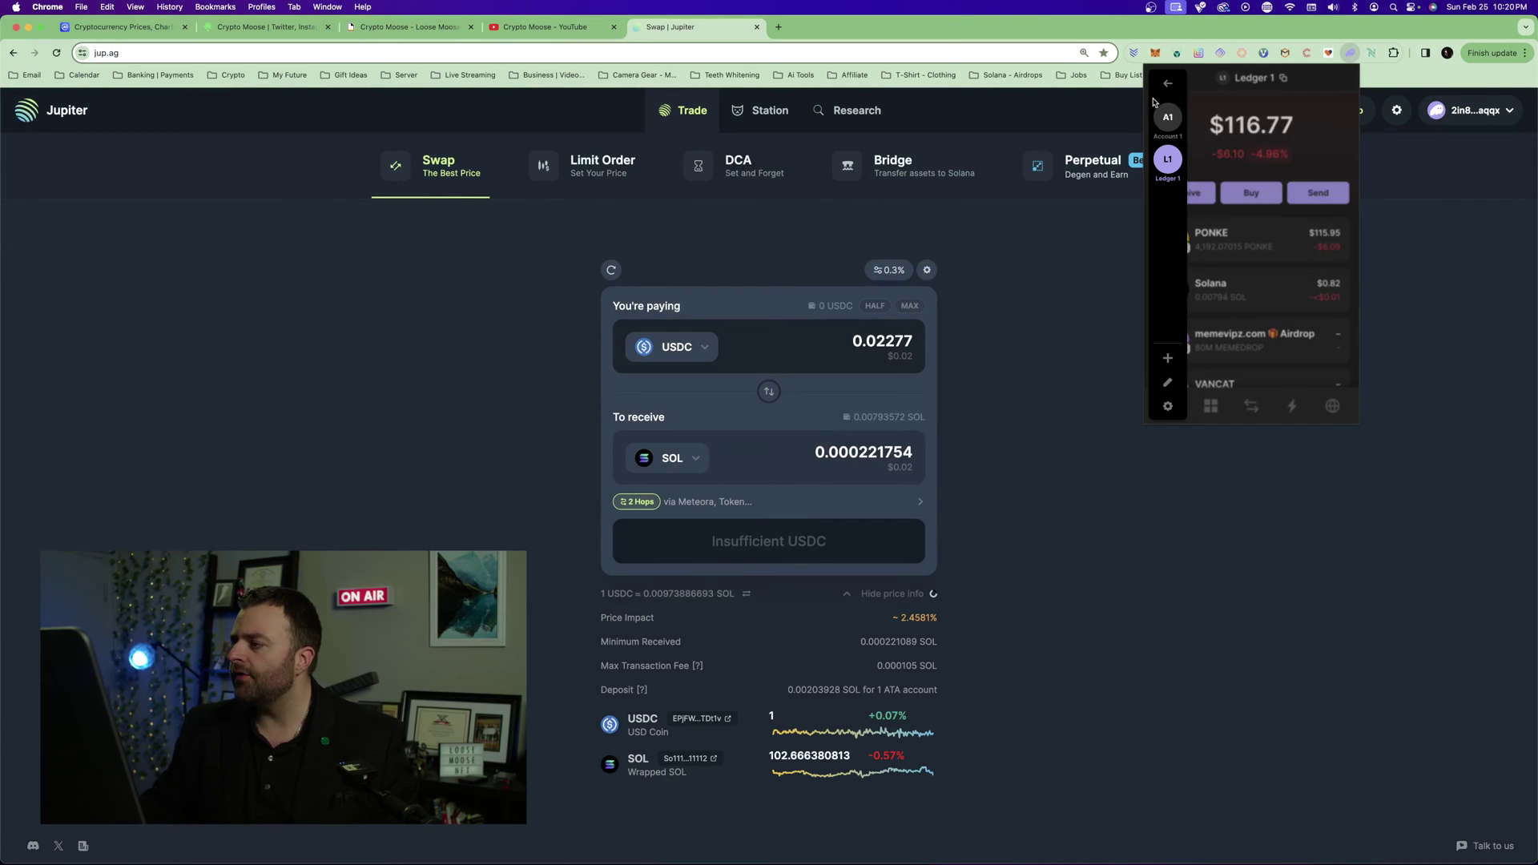
click(1166, 114)
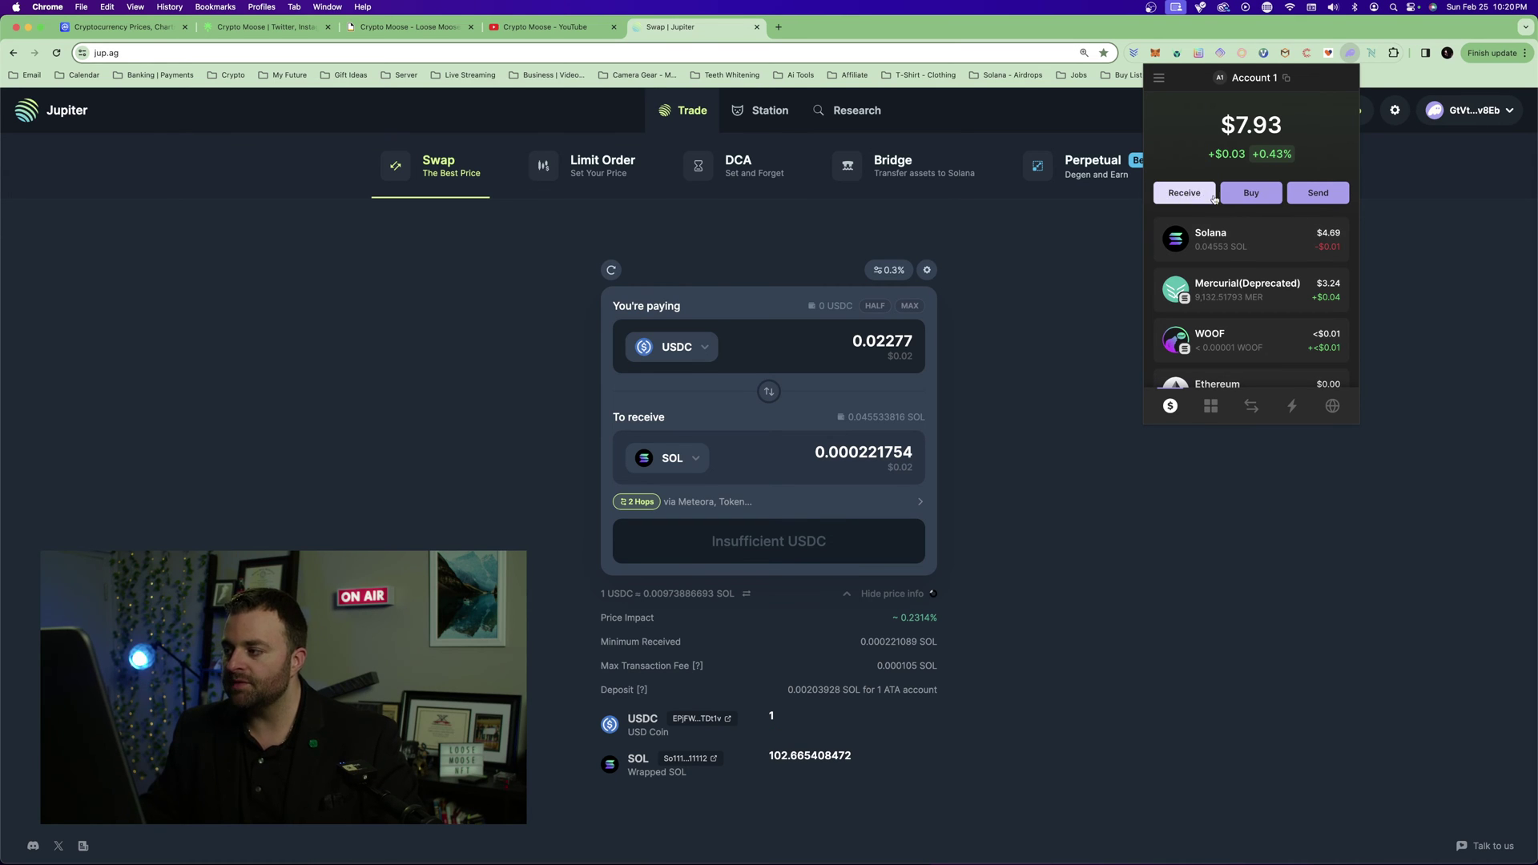
click(1325, 475)
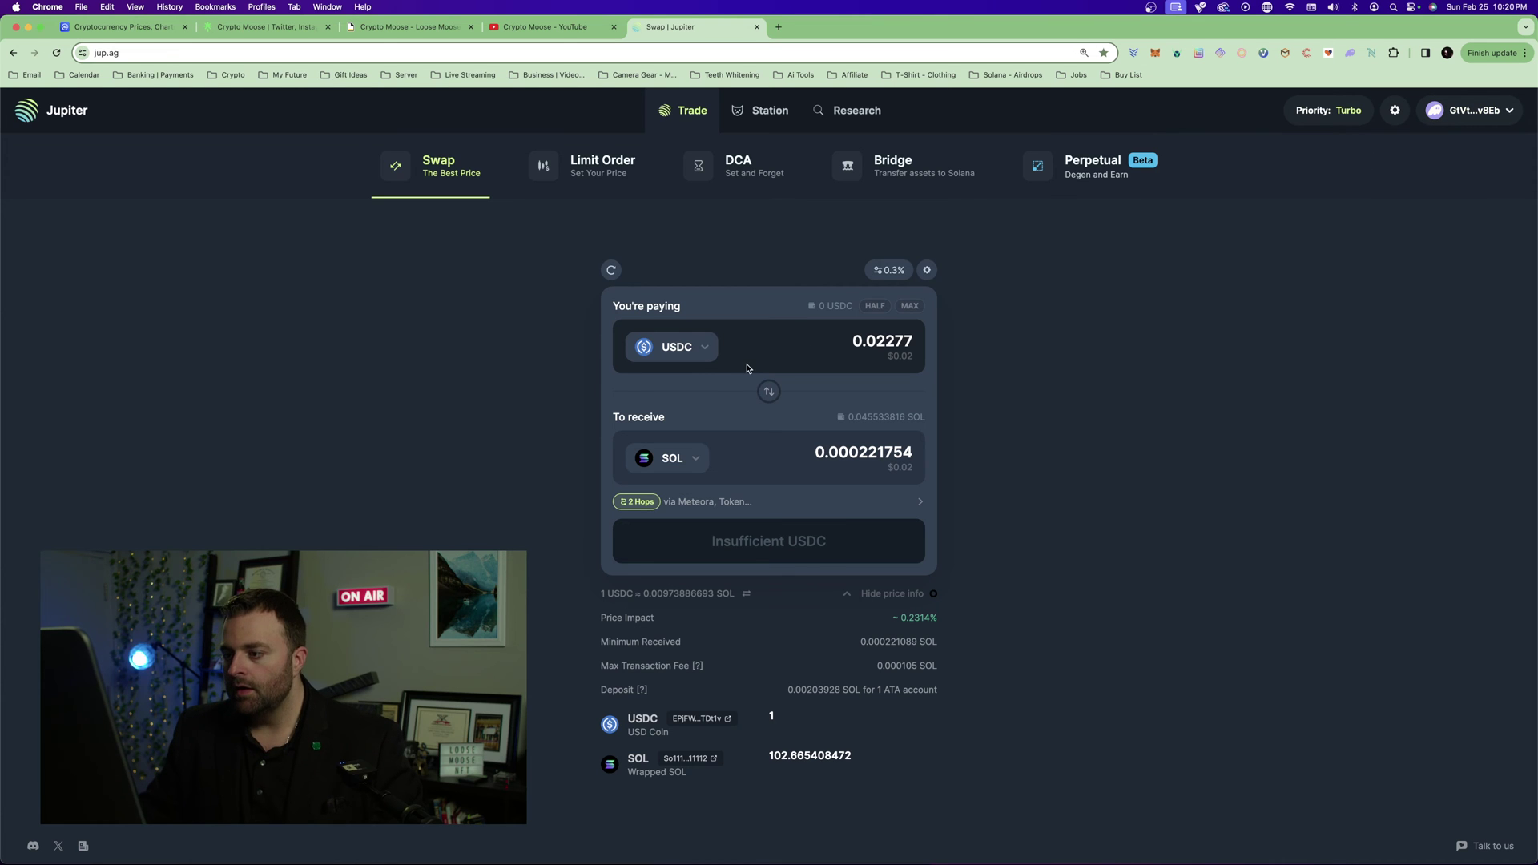
Pay half the SOL balance, 0.022766908 SOL, for about 2.34 USDC and submit the swap
click(705, 346)
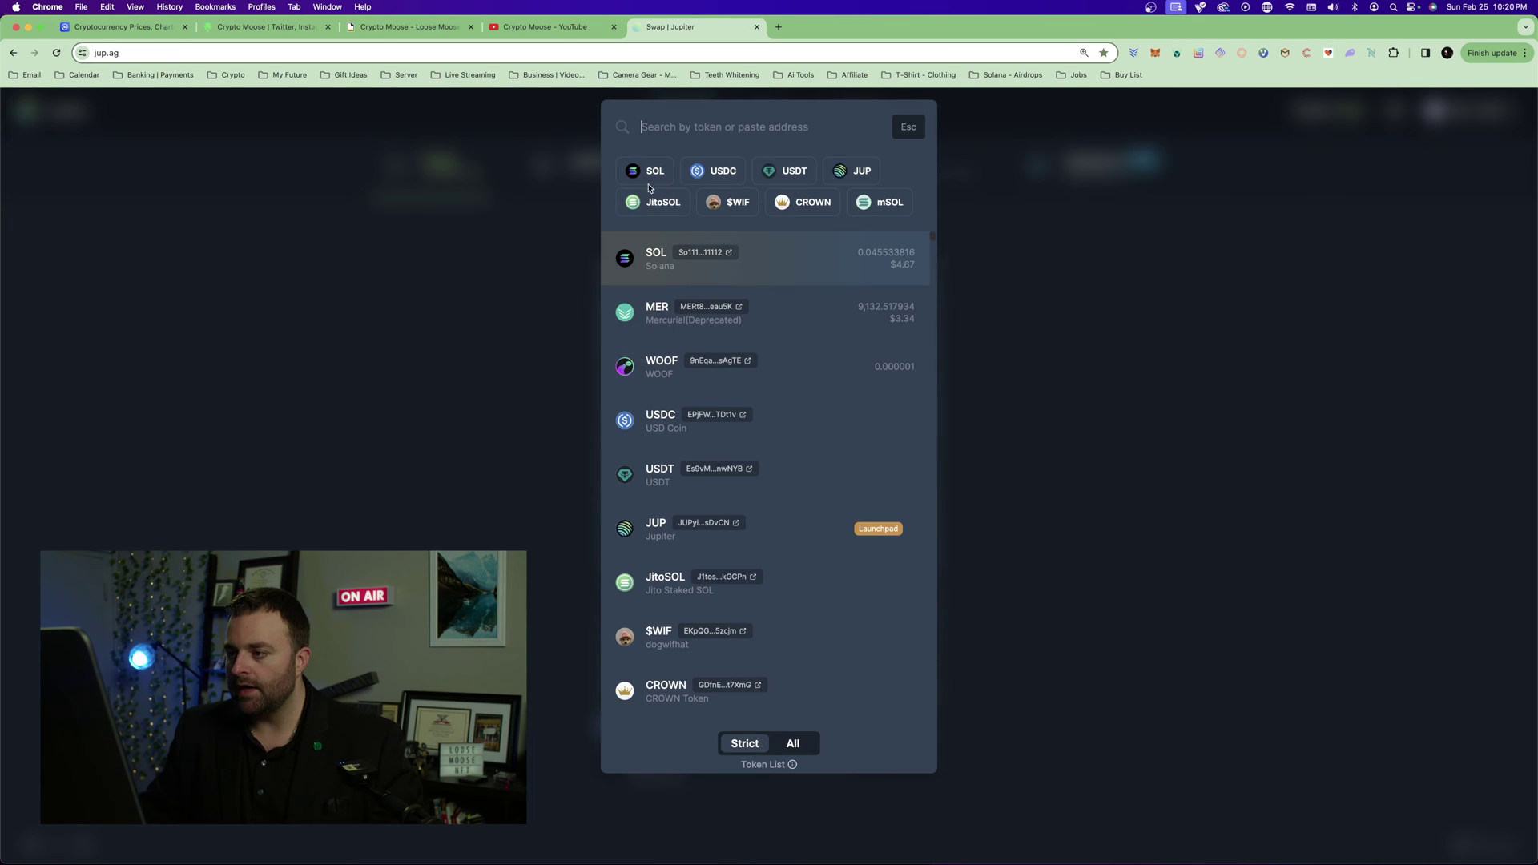
click(649, 191)
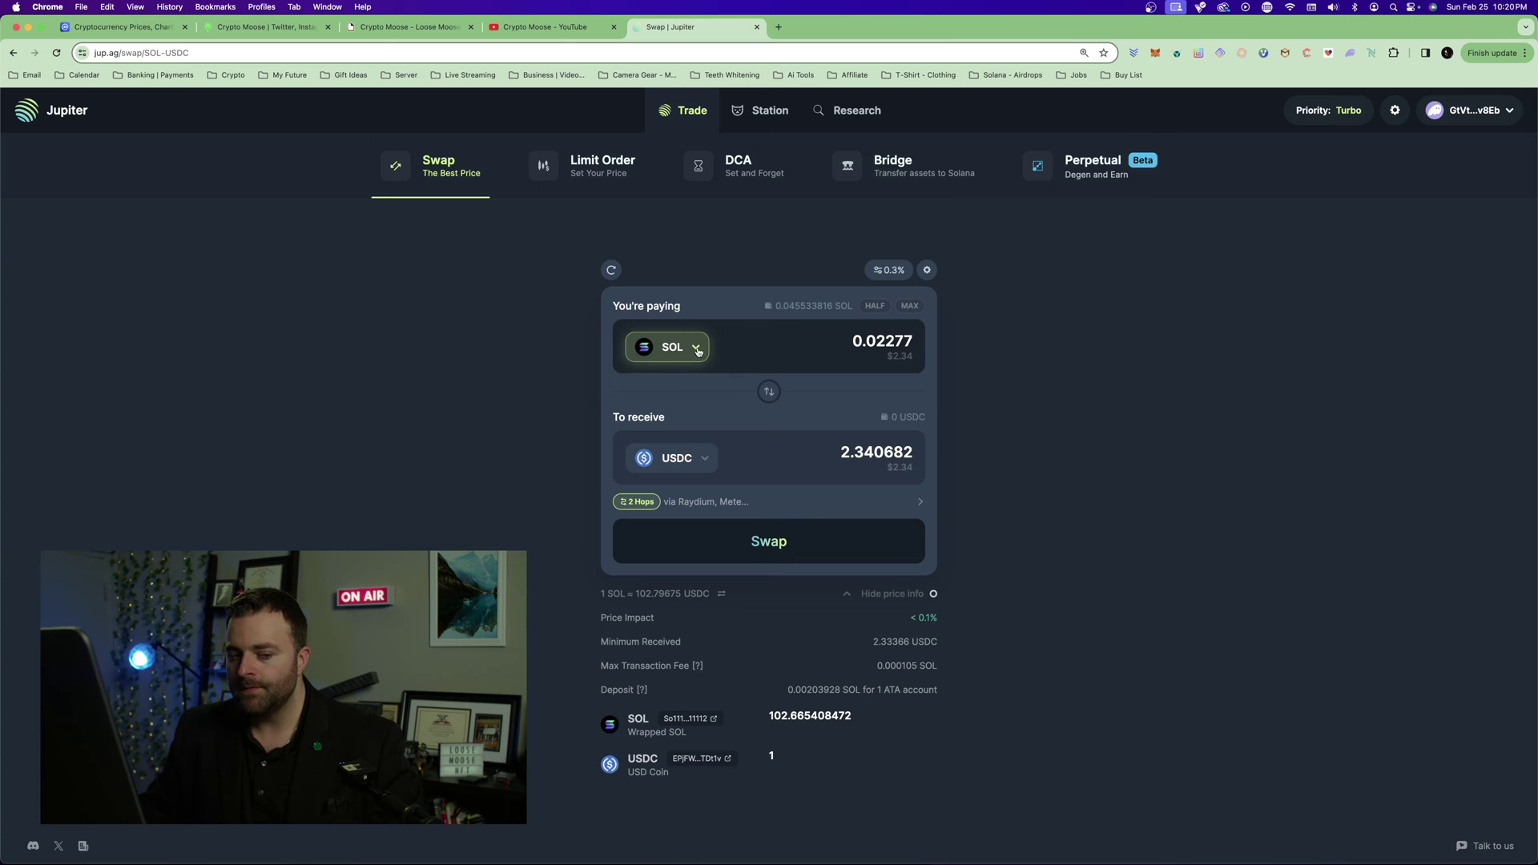
click(886, 311)
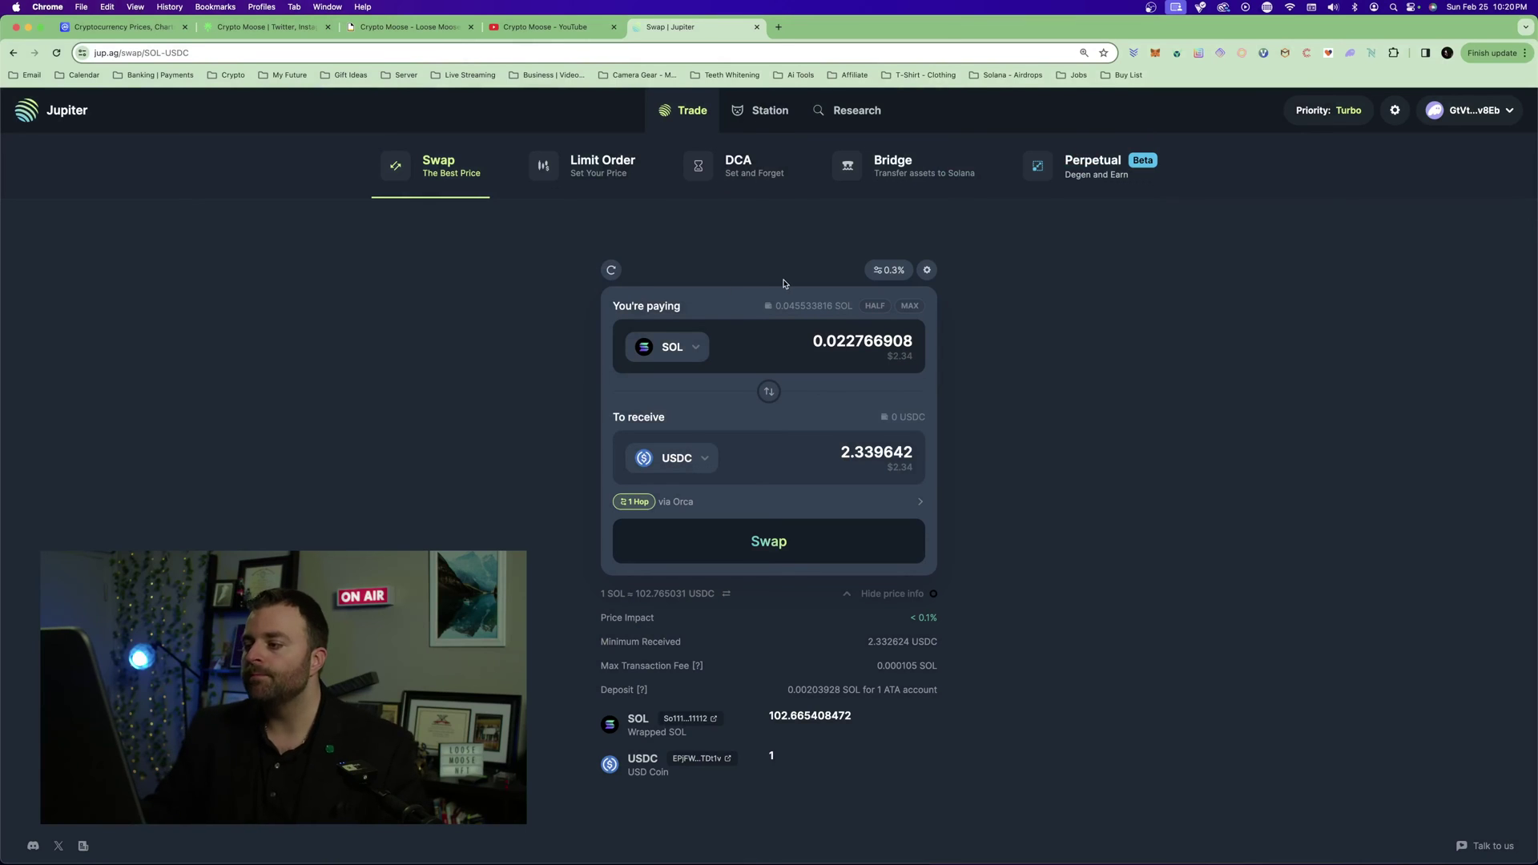
click(875, 311)
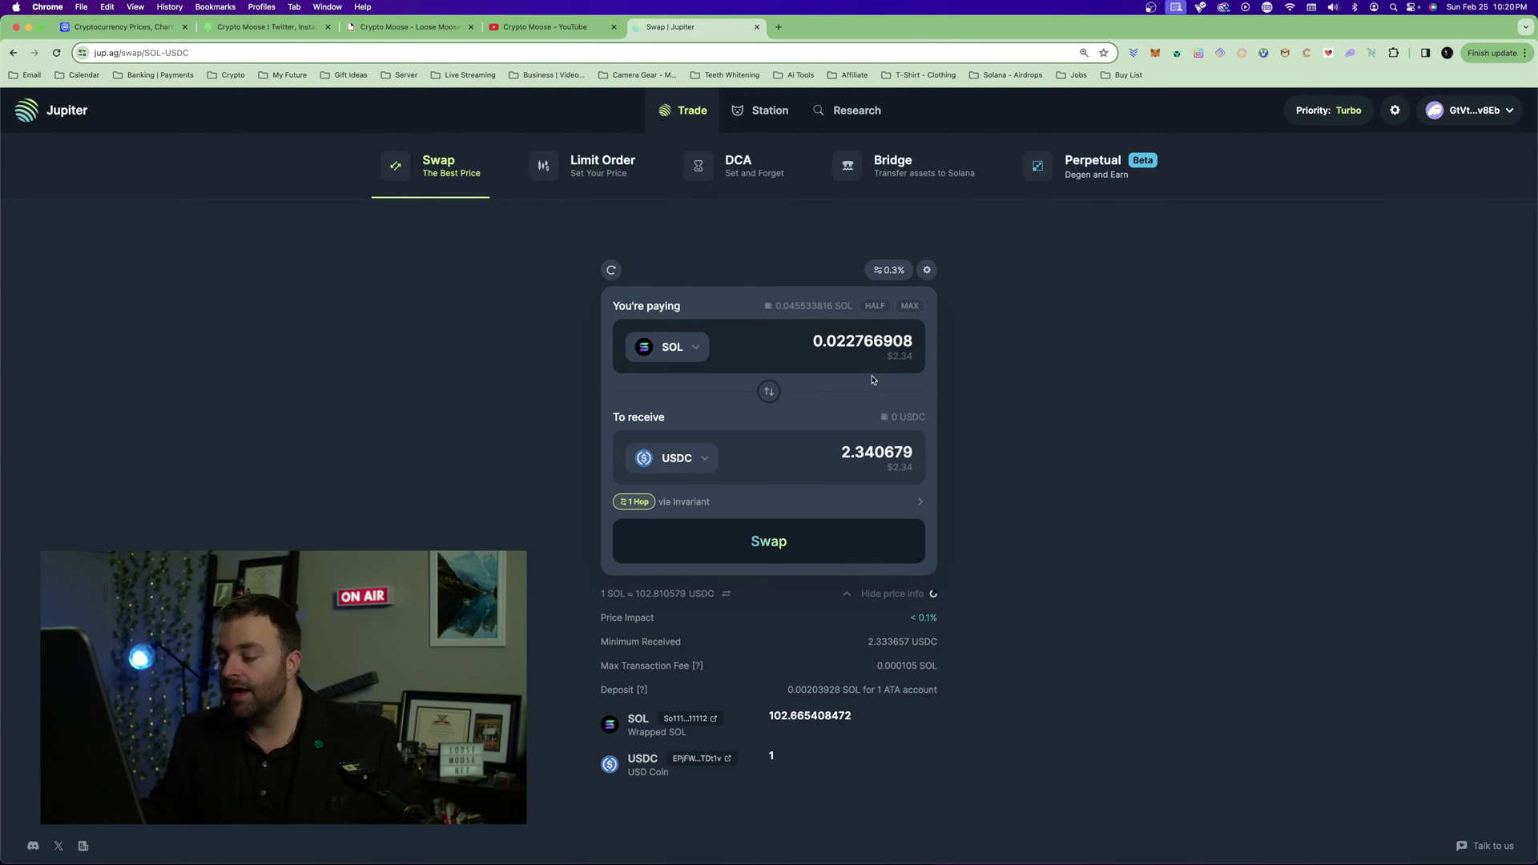
click(796, 558)
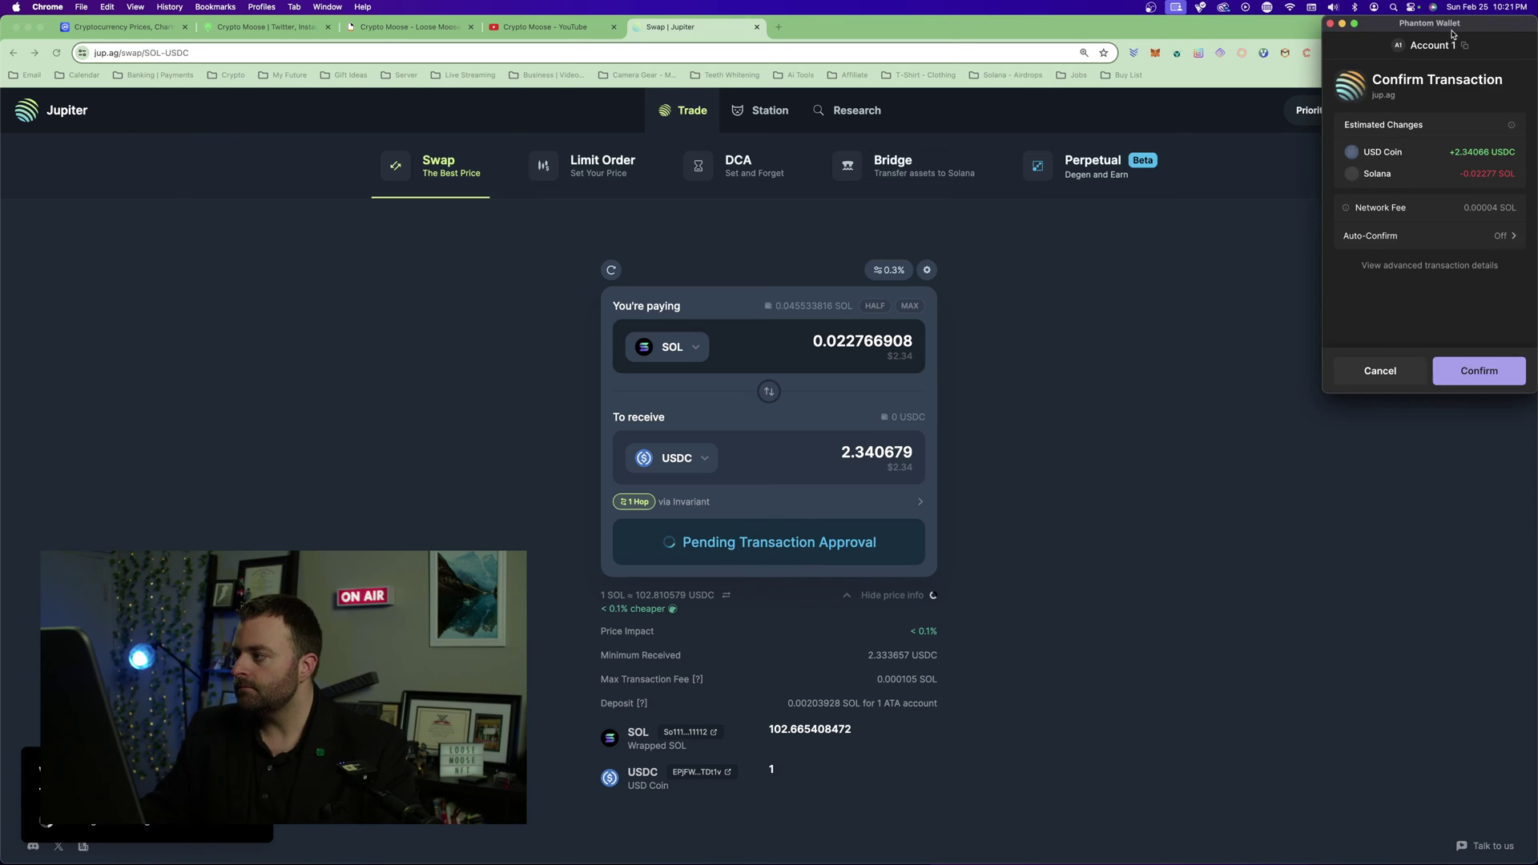
Approve the swap in Phantom, verify the ~2.34 USDC balance, then enter half the remaining SOL
drag(1453, 31, 1250, 81)
click(1276, 421)
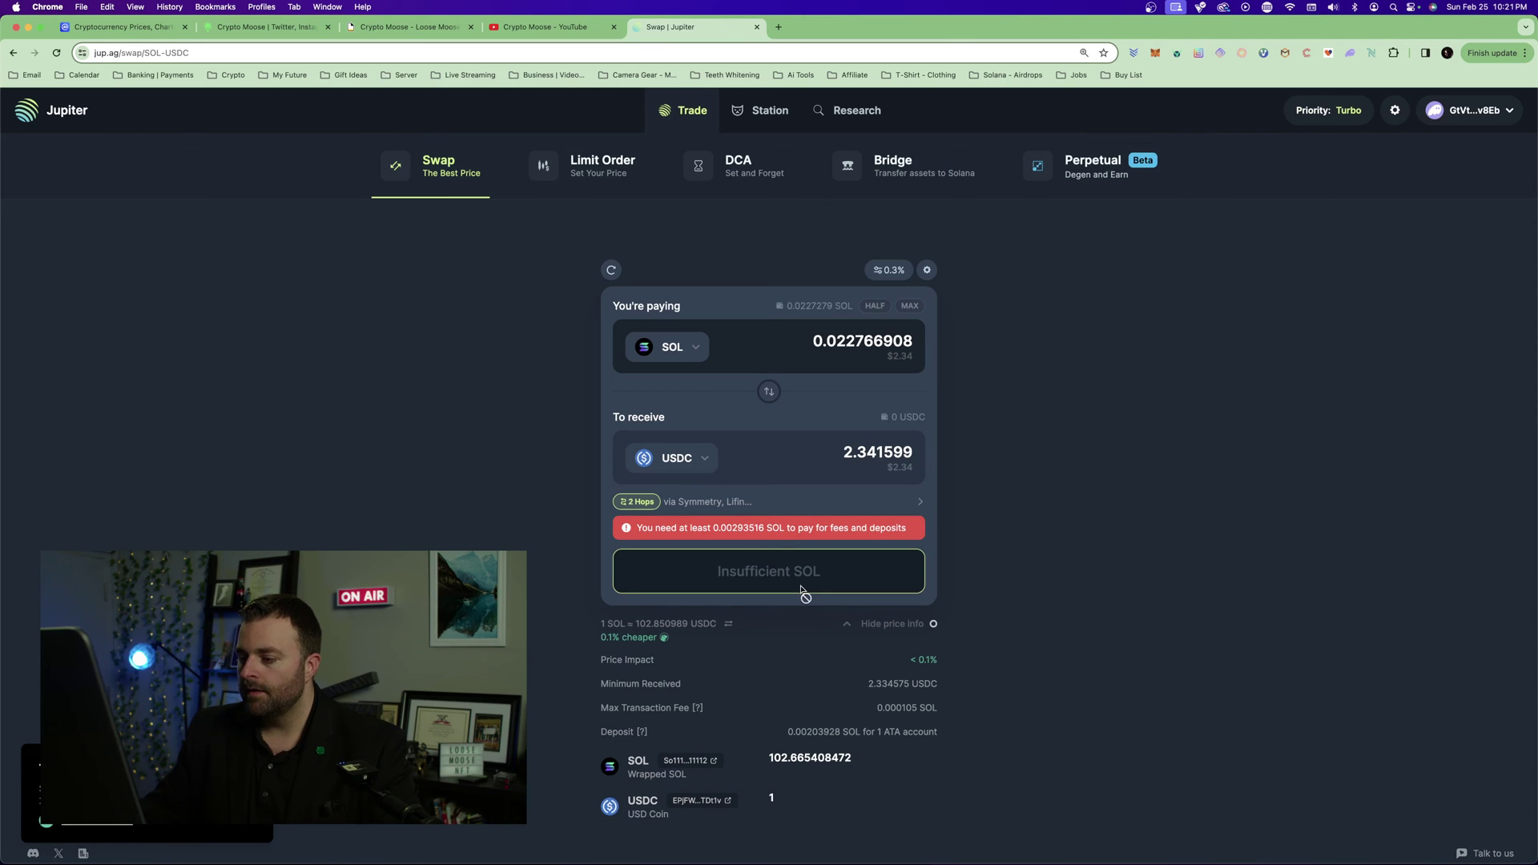
click(1349, 54)
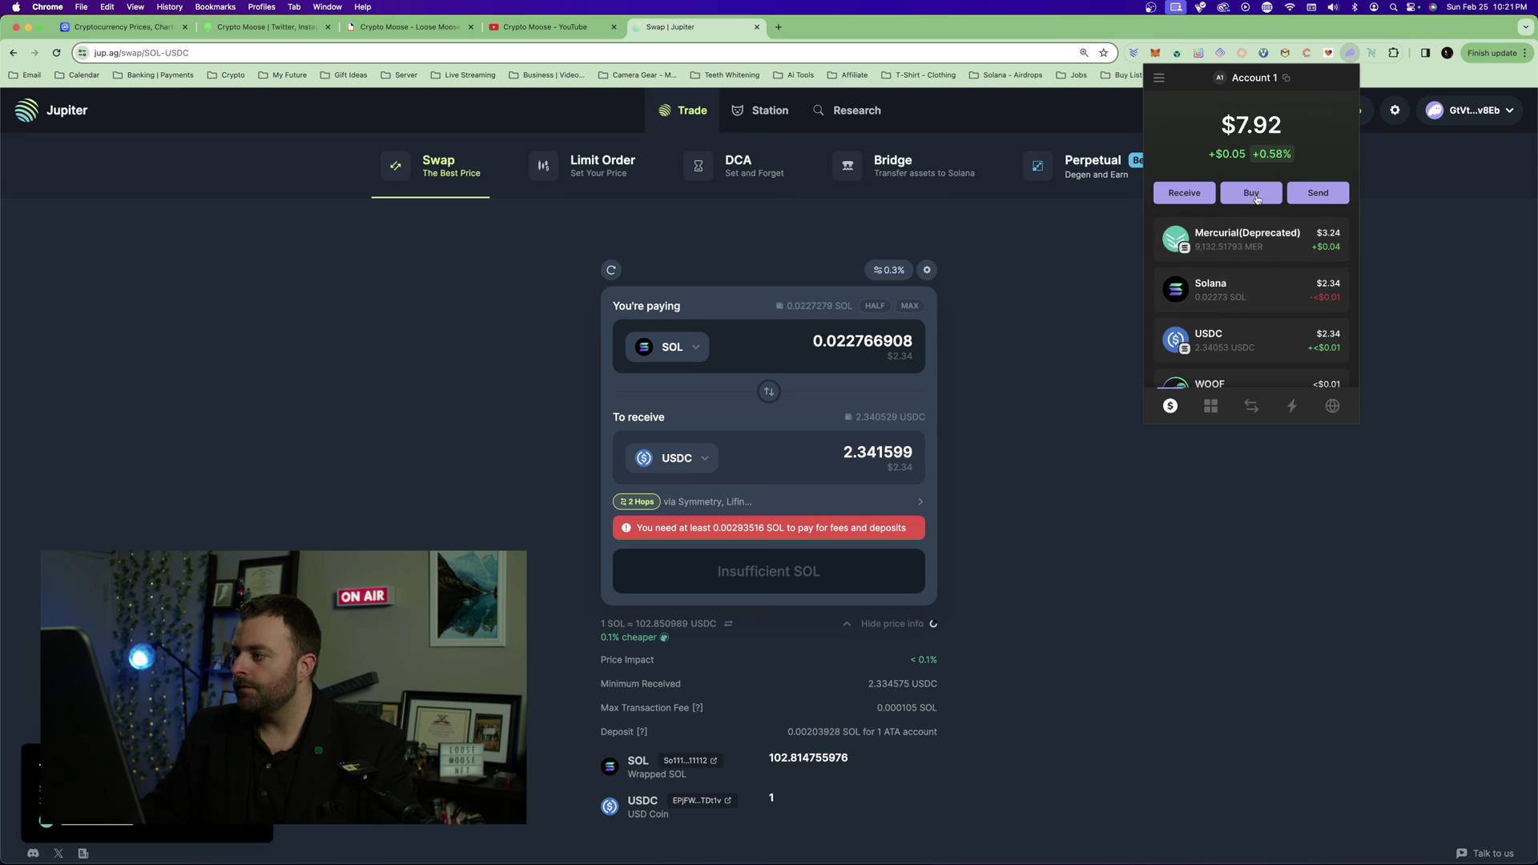
scroll(1239, 270, down, 2)
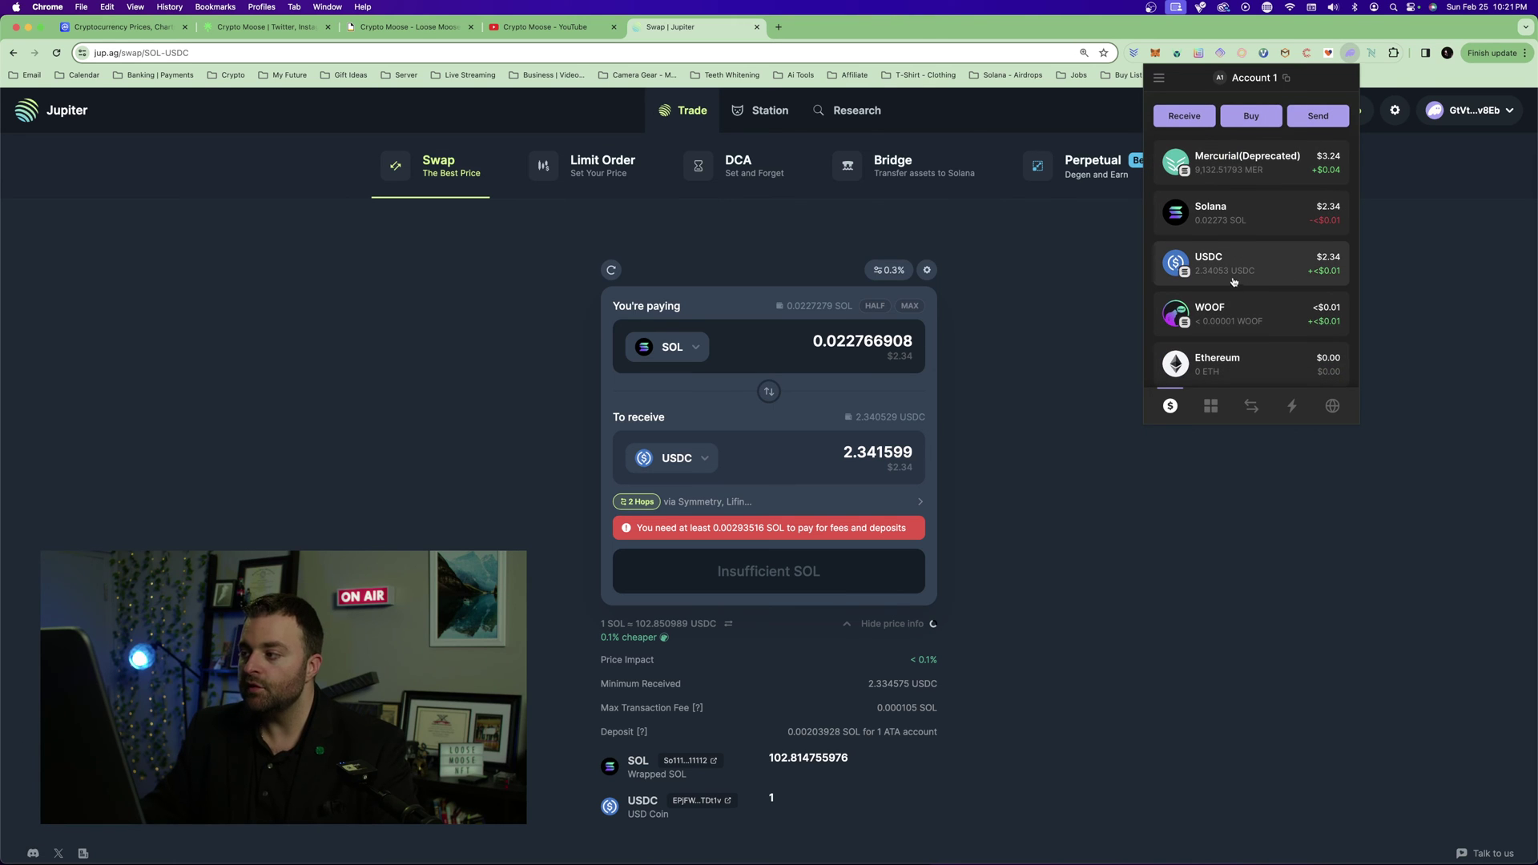
scroll(1257, 269, up, 2)
click(1096, 585)
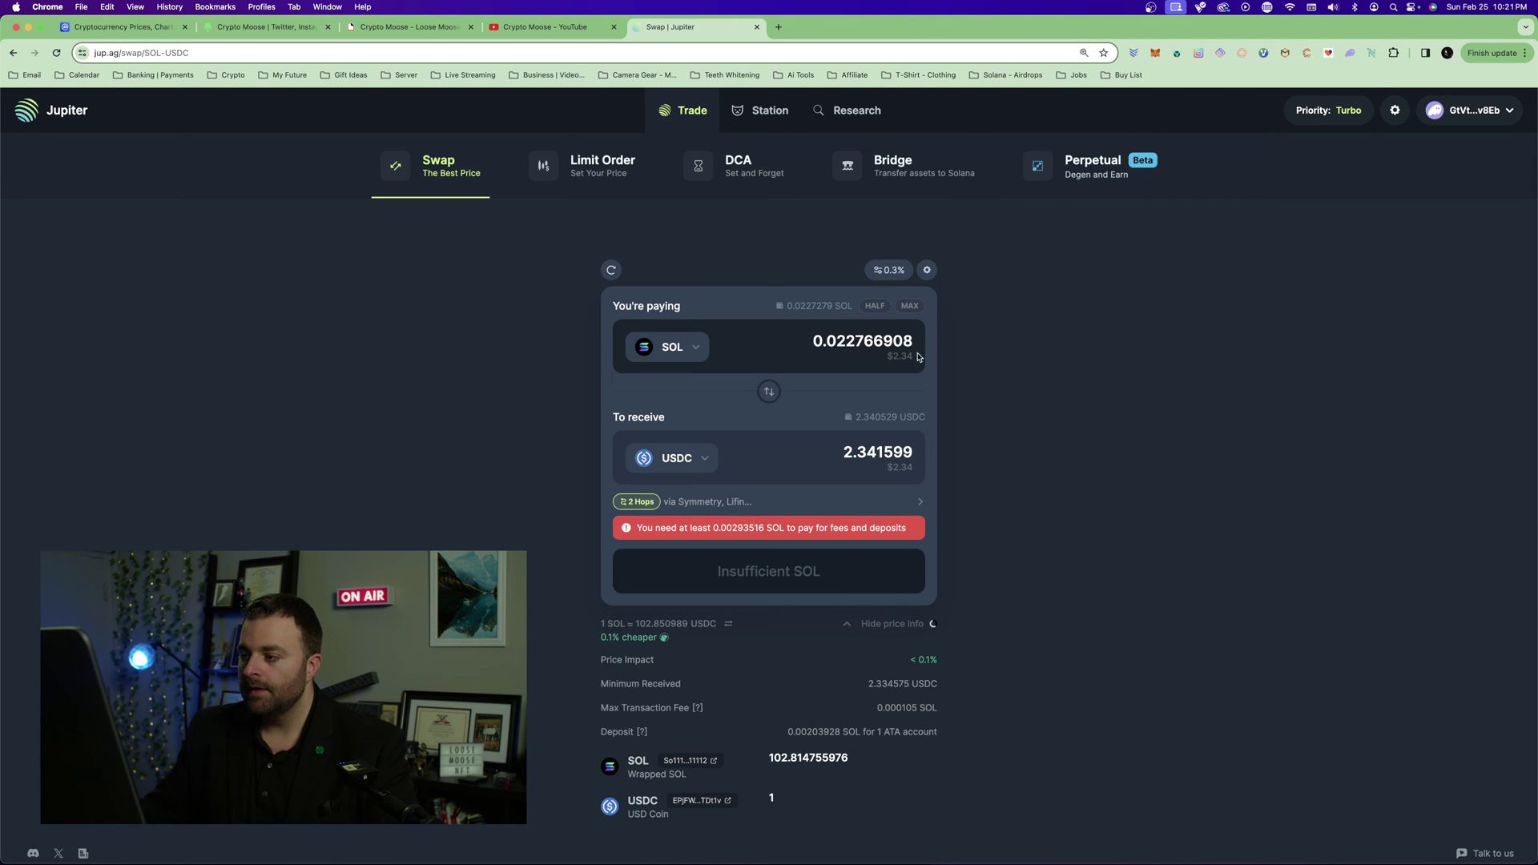
click(876, 306)
Pay the maximum 0.0127279 SOL and browse the receive-token list for a replacement for USDC
click(910, 307)
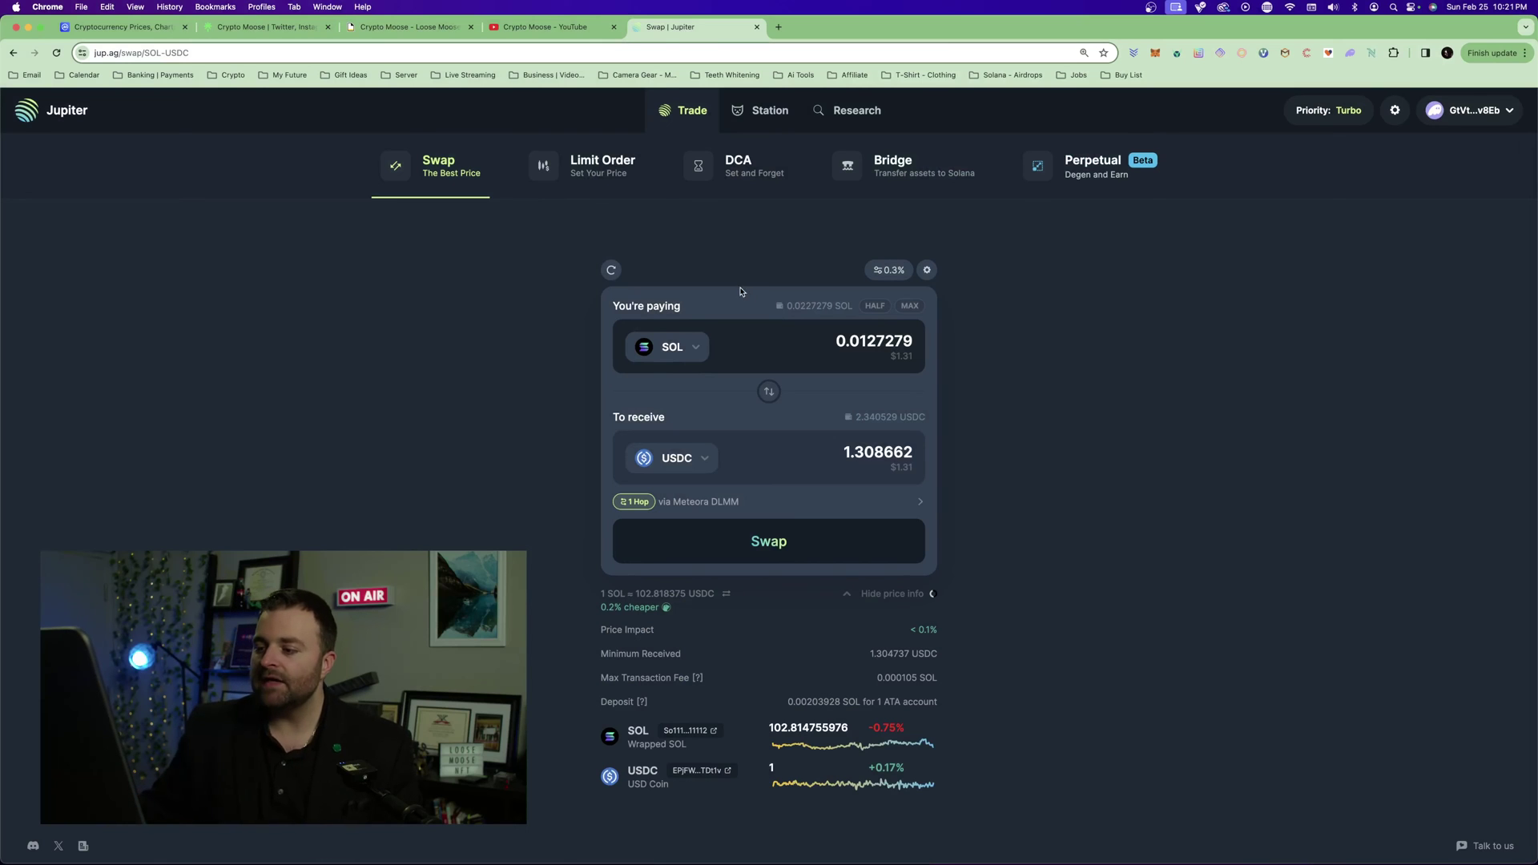
click(673, 458)
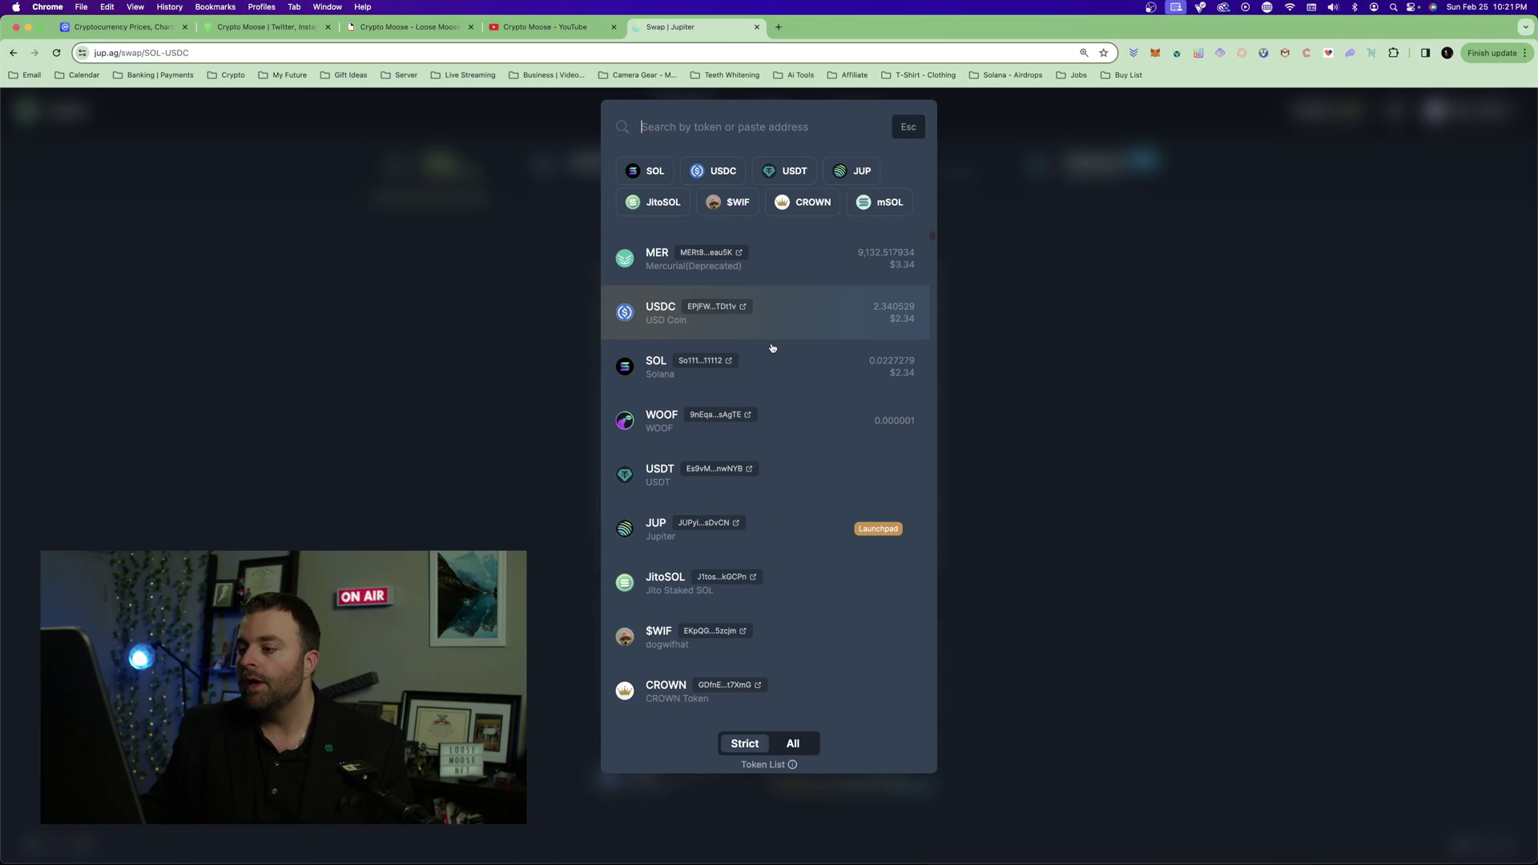
scroll(764, 396, down, 2)
scroll(764, 395, down, 2)
scroll(761, 313, up, 2)
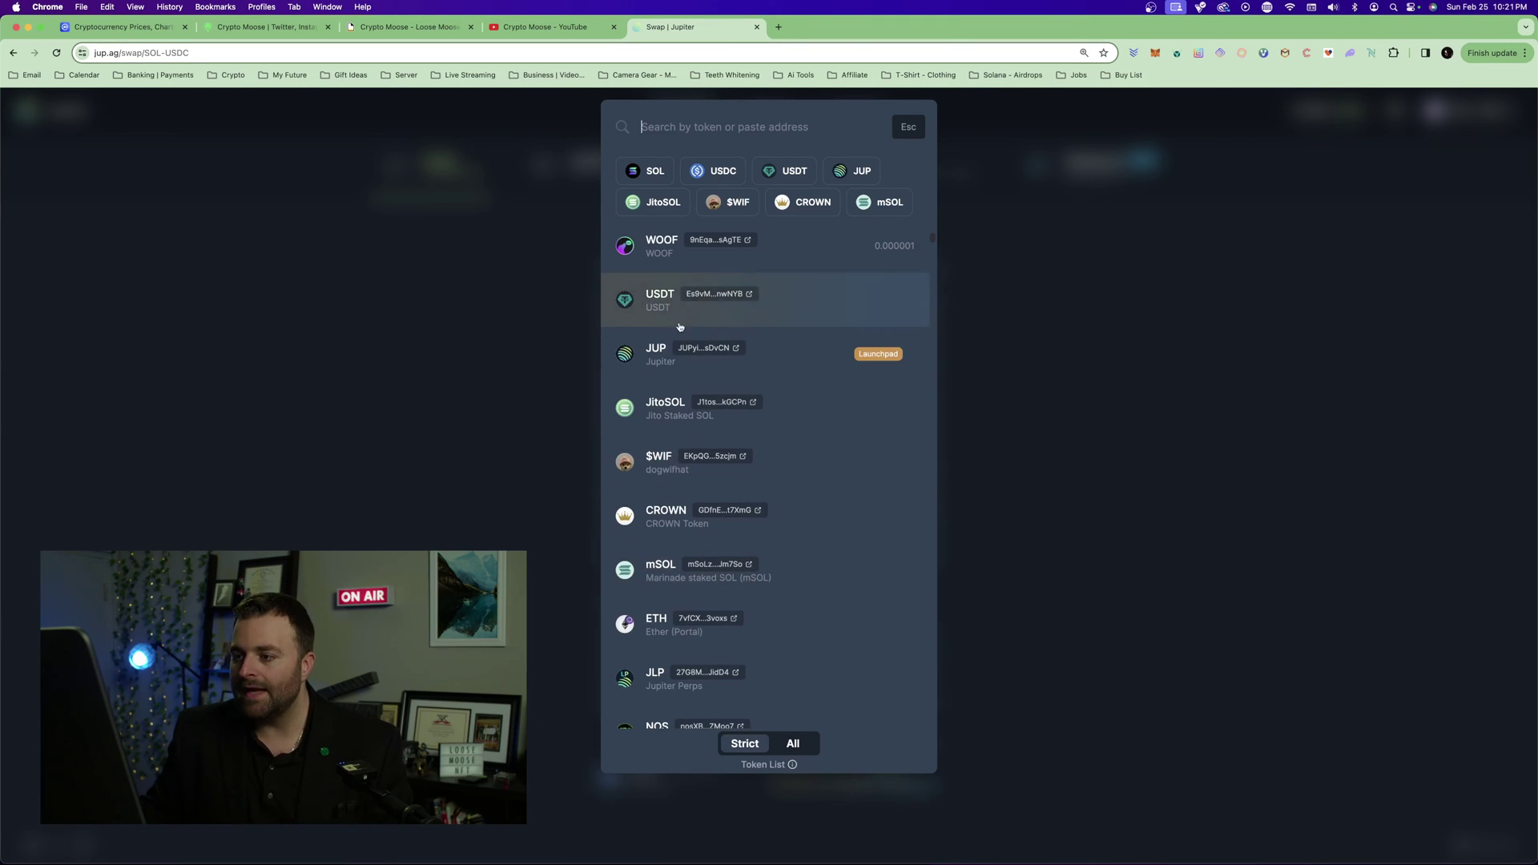
Receive JUP and pay the full 0.0127279 SOL balance
click(795, 359)
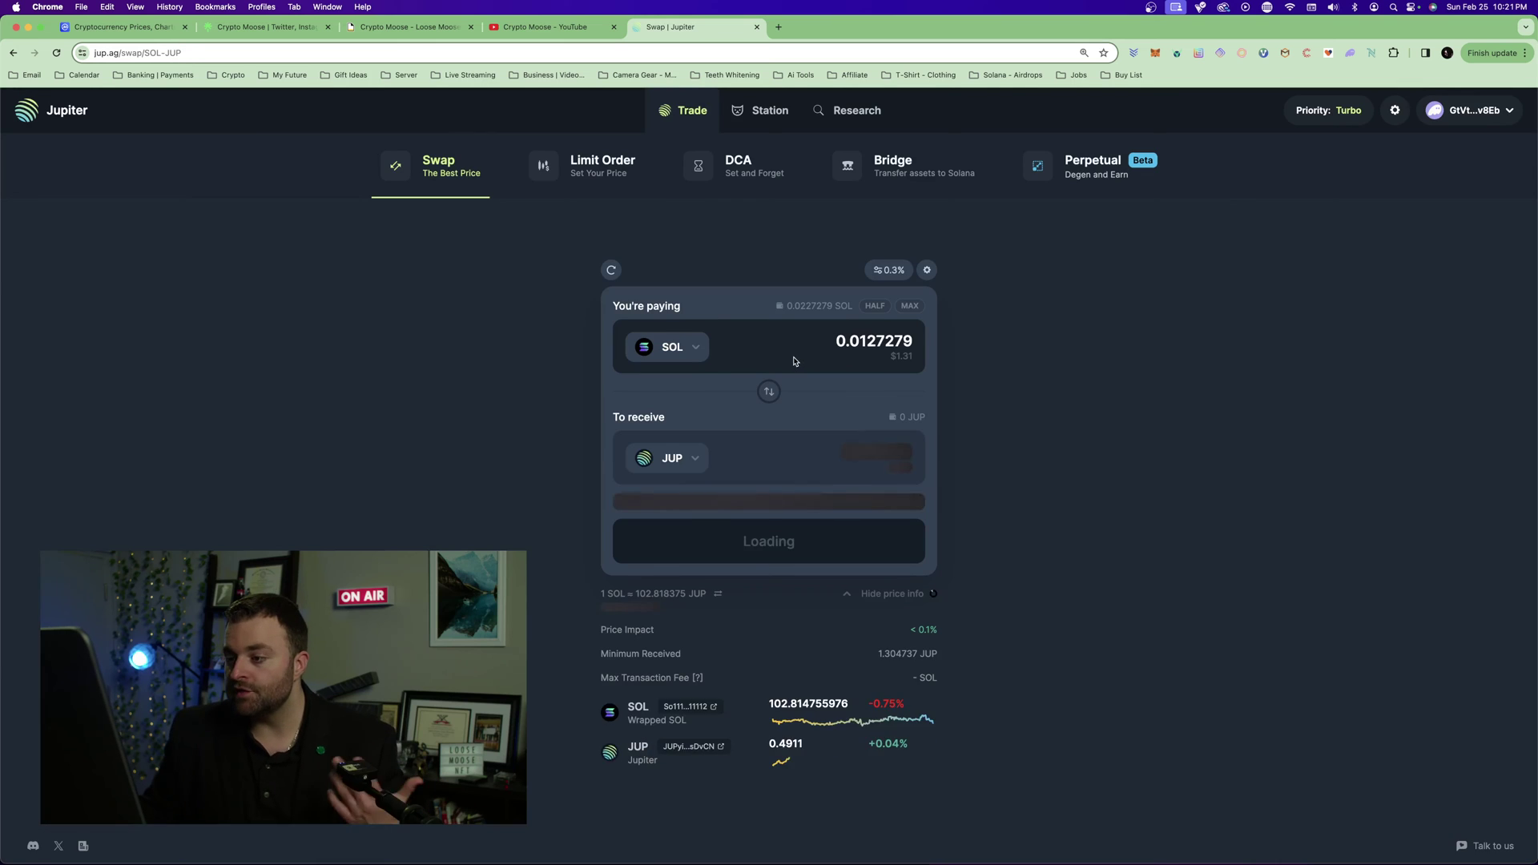
click(875, 305)
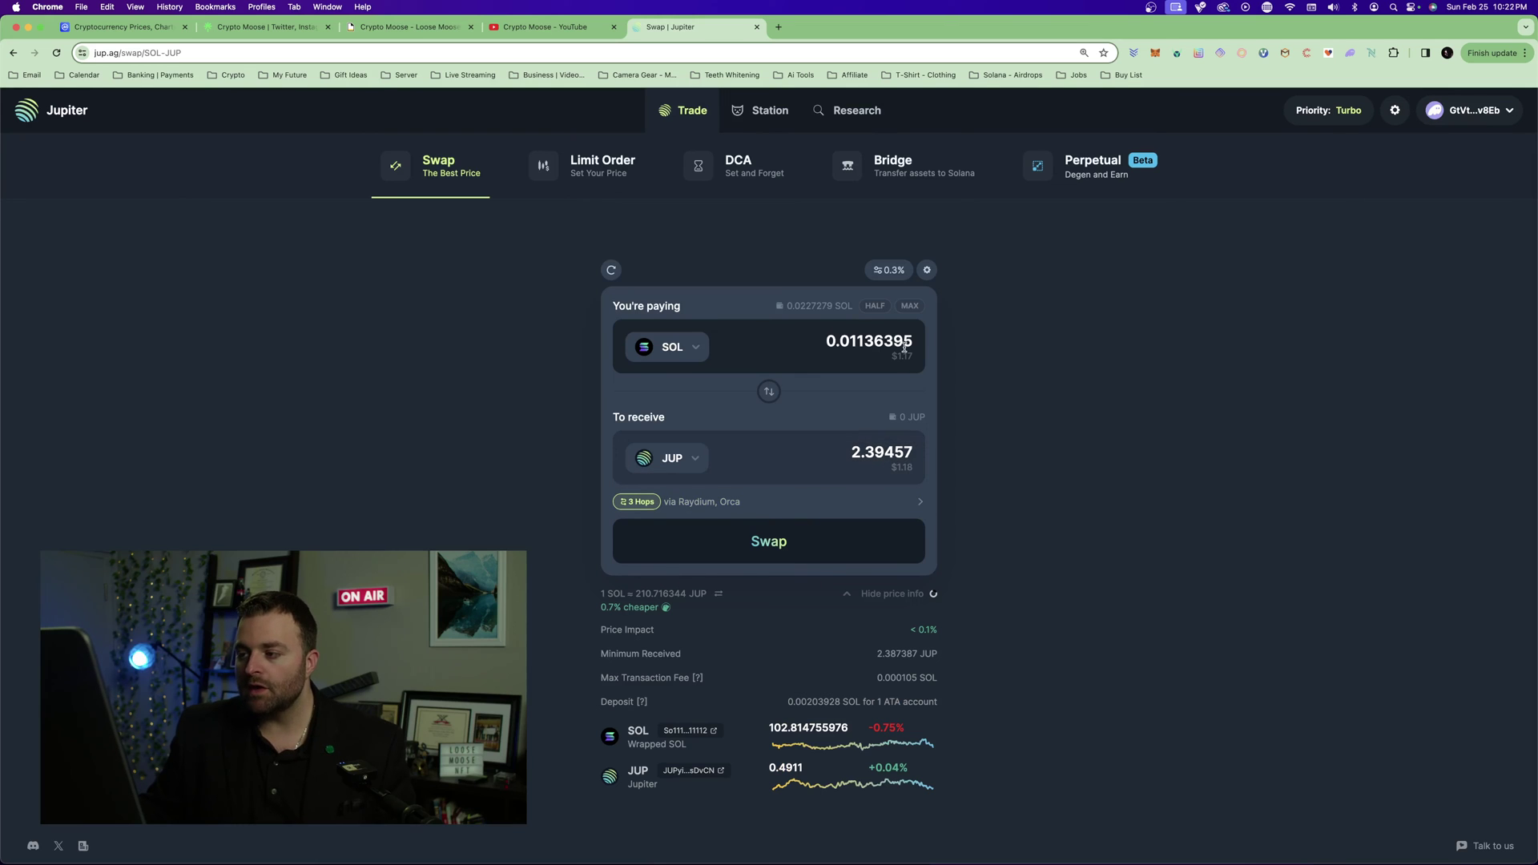
click(911, 306)
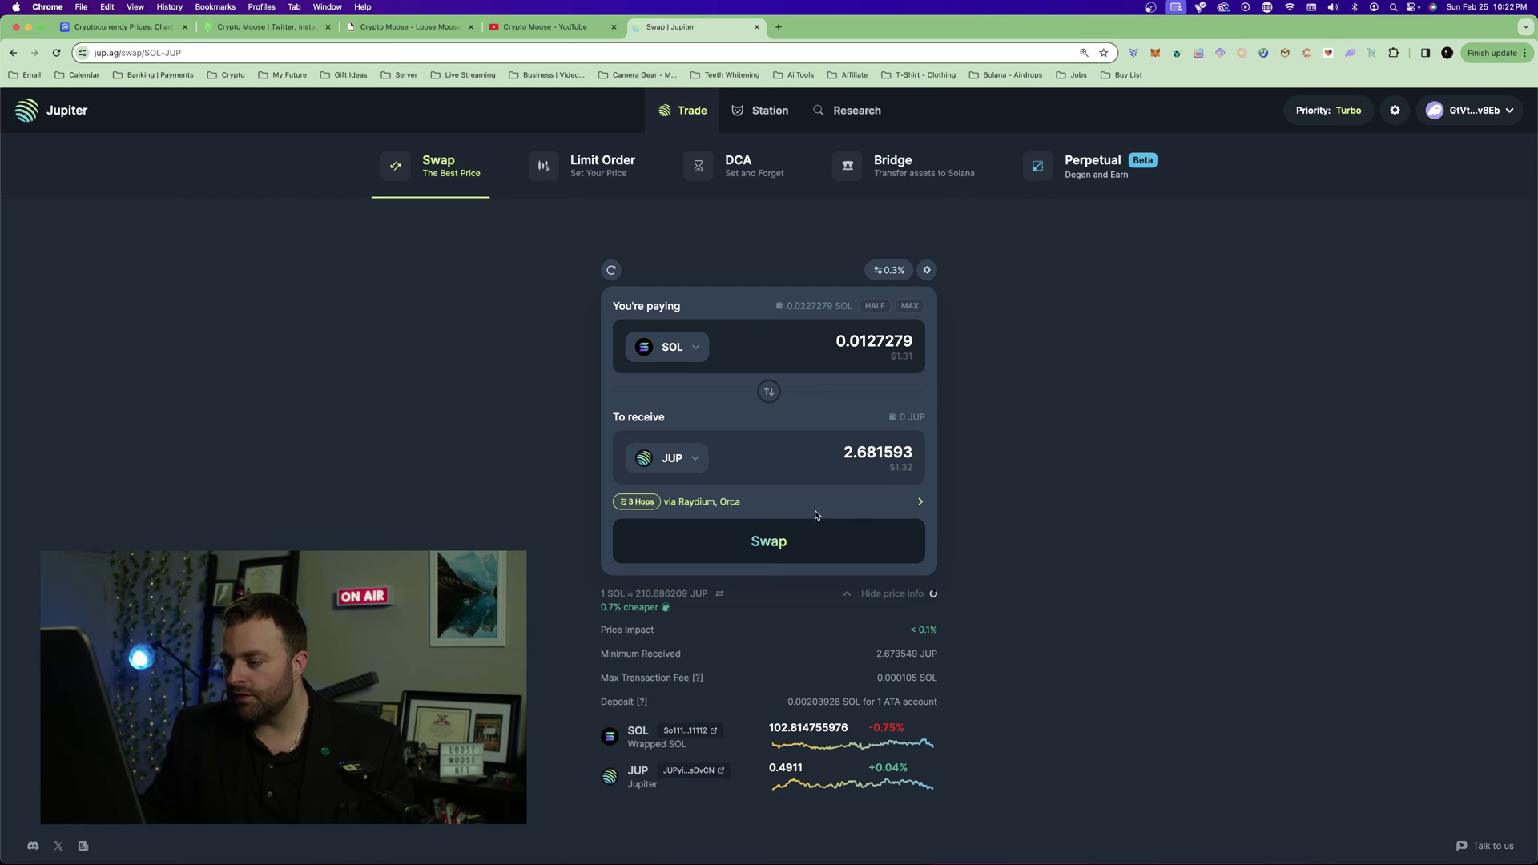
Inspect the three-hop route, close it, and reopen the receive-token list
click(922, 503)
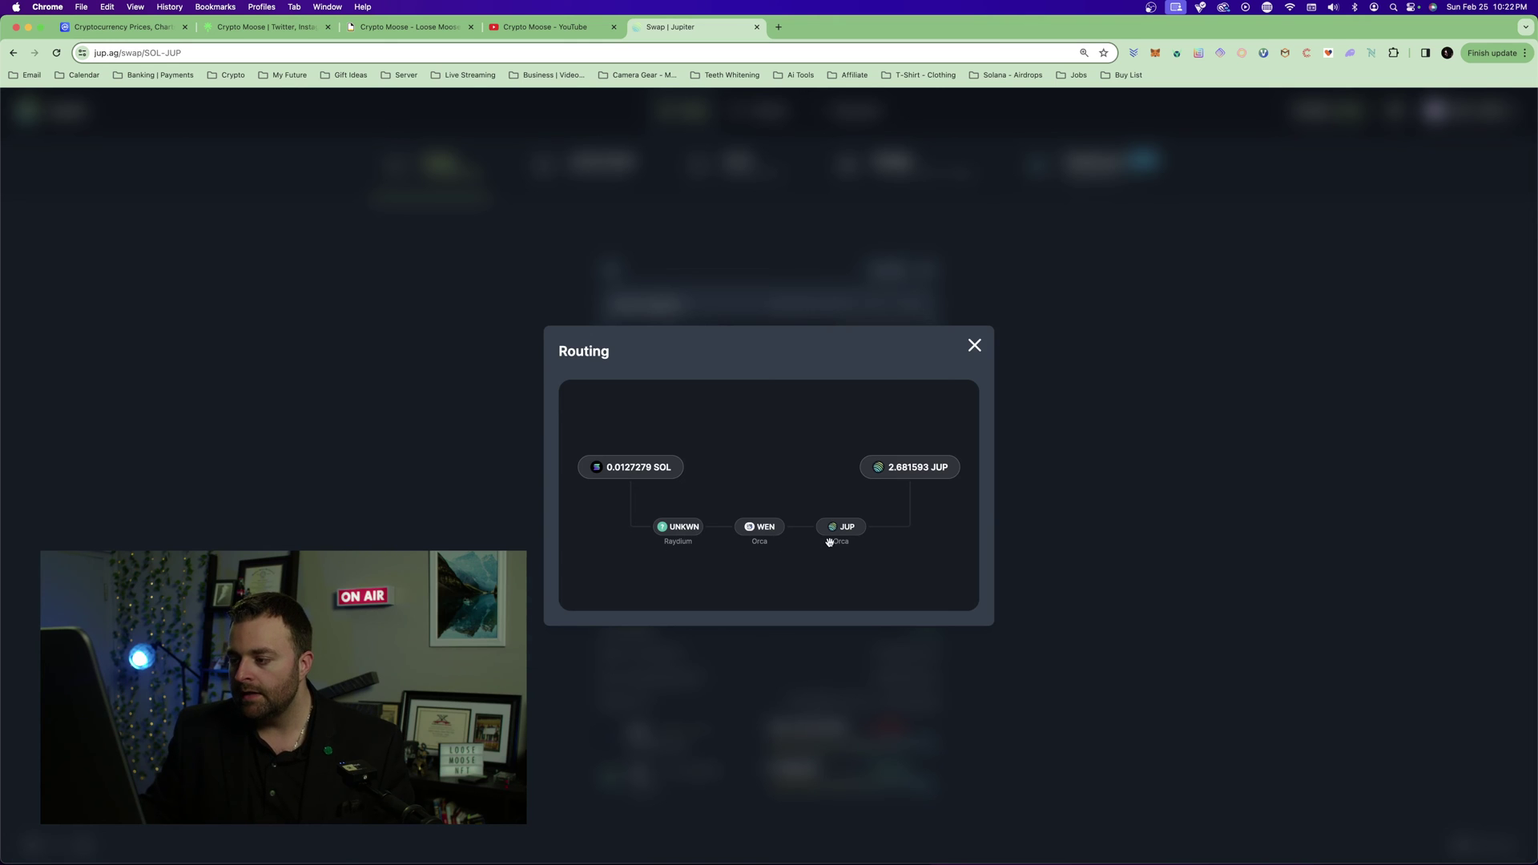
click(976, 345)
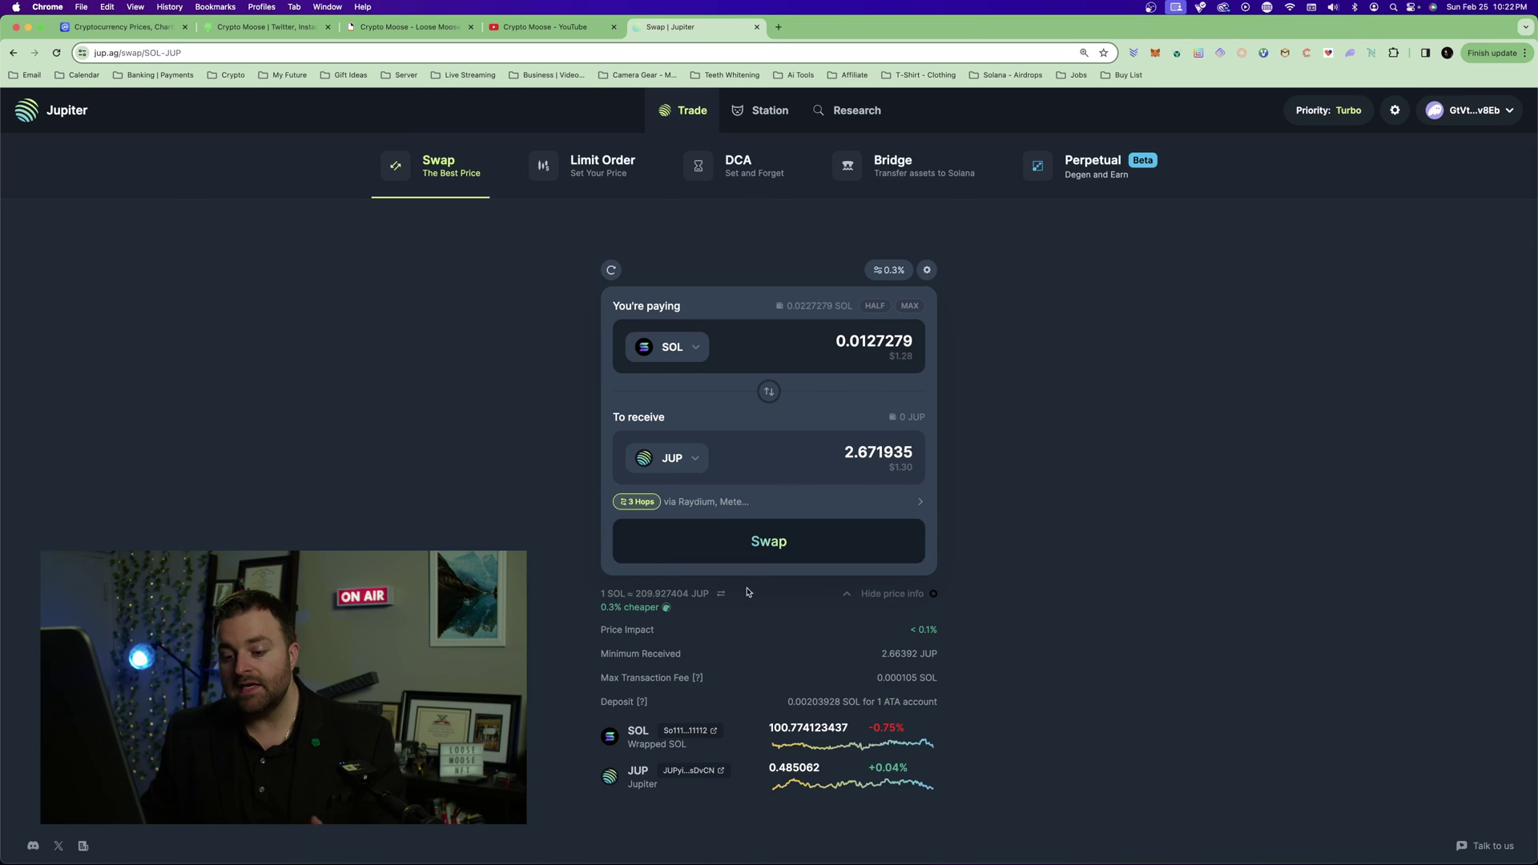
click(681, 457)
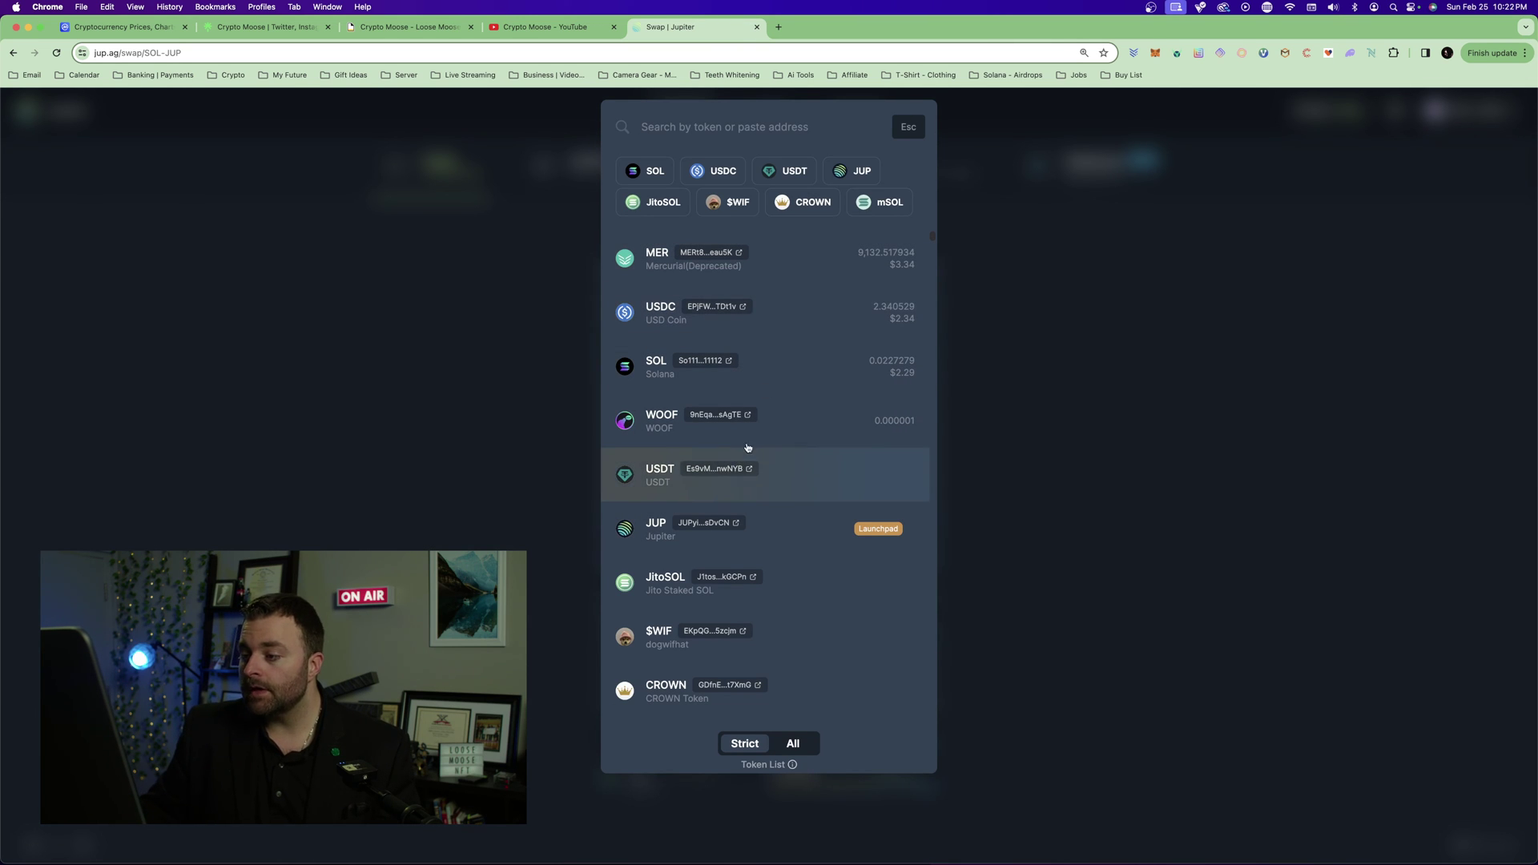
Scroll through the token list to find RENDER
scroll(791, 568, down, 2)
scroll(792, 567, down, 10)
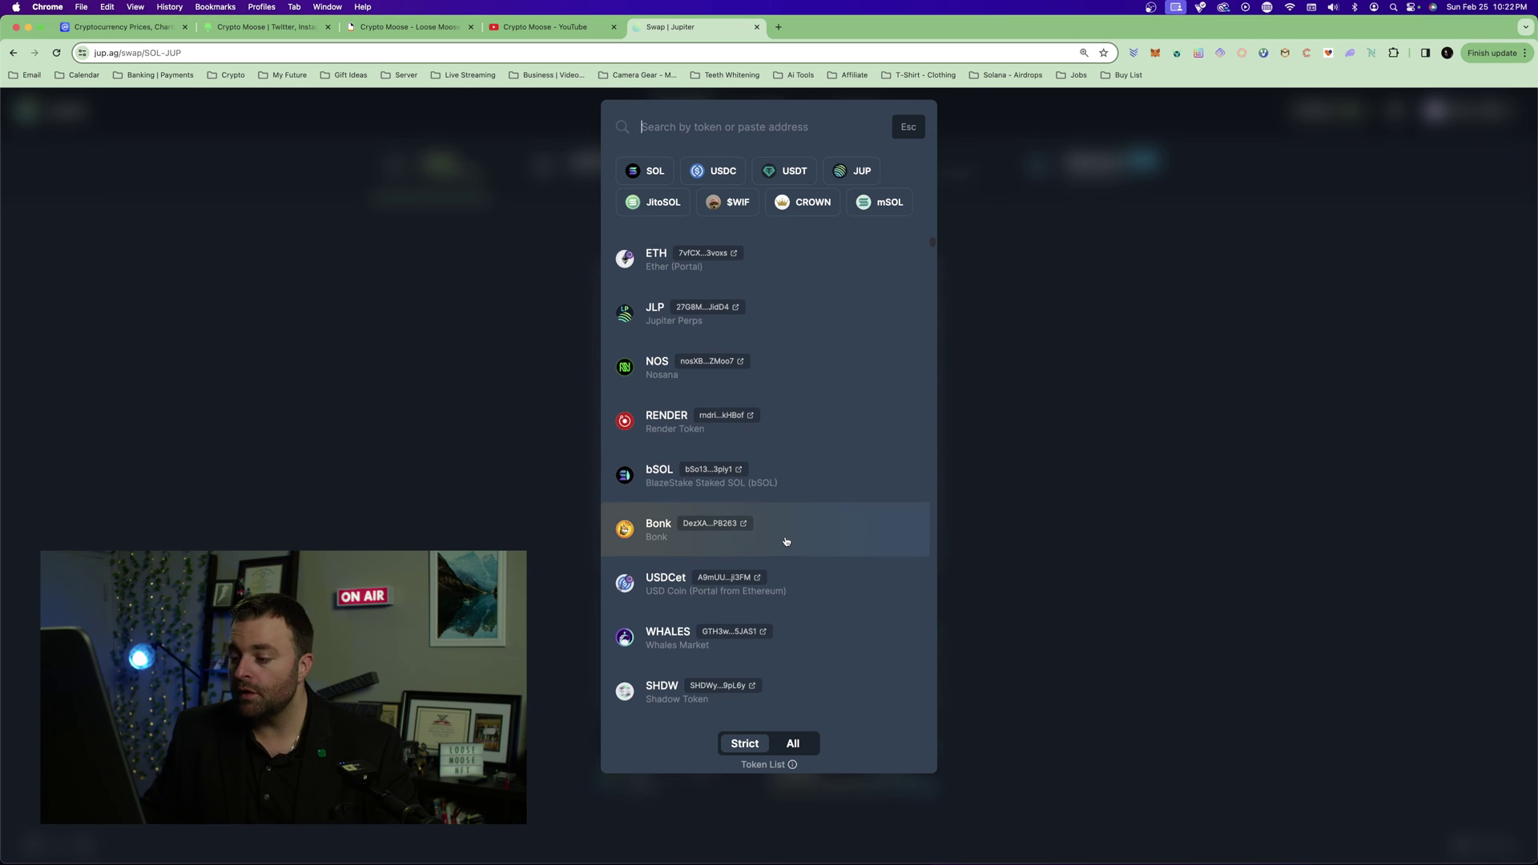
scroll(786, 540, down, 3)
scroll(786, 540, up, 5)
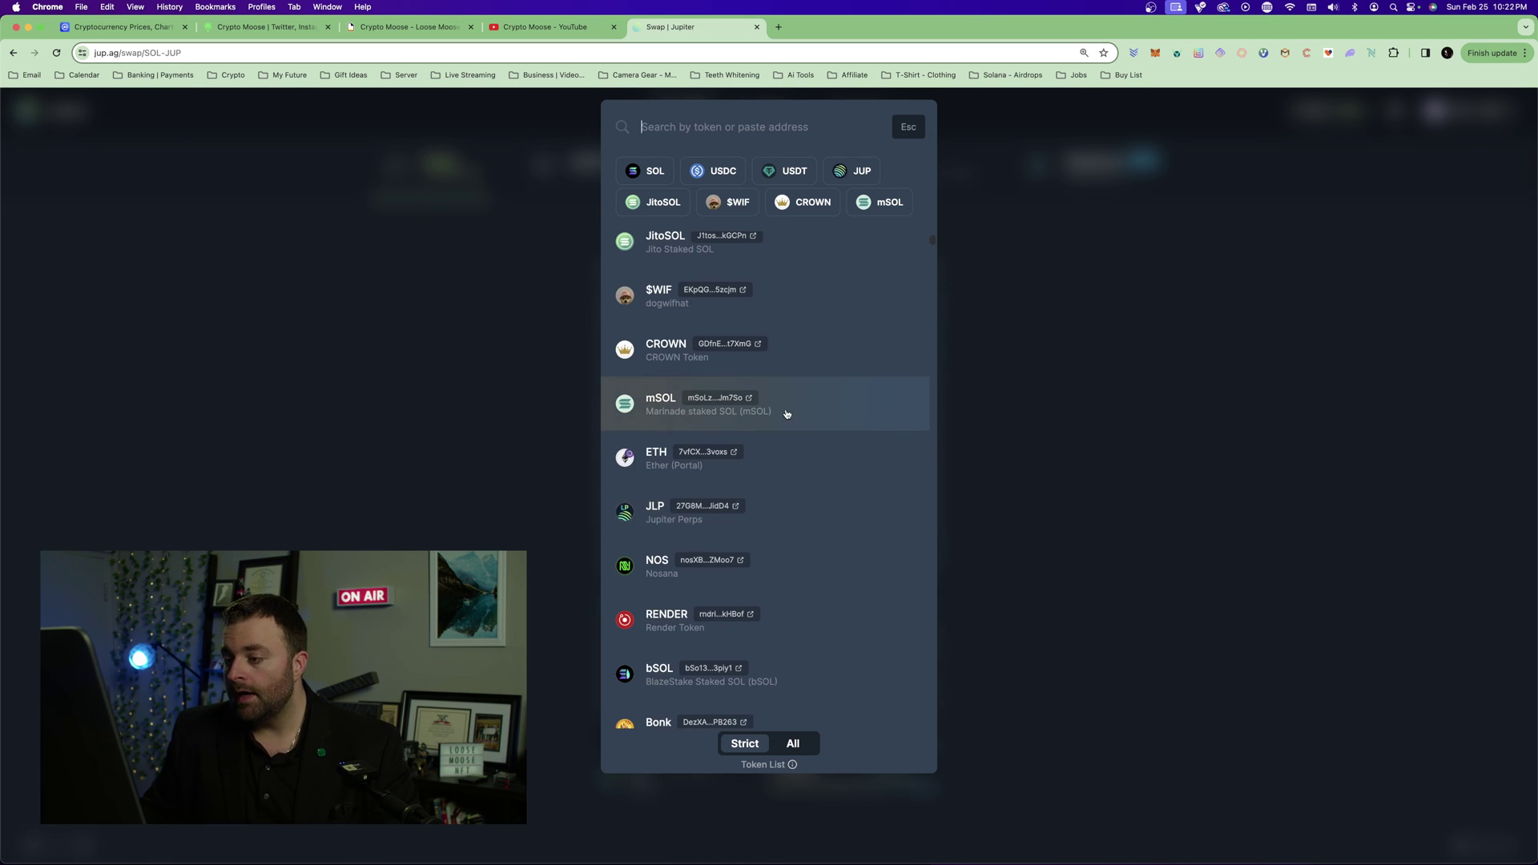
scroll(795, 373, up, 4)
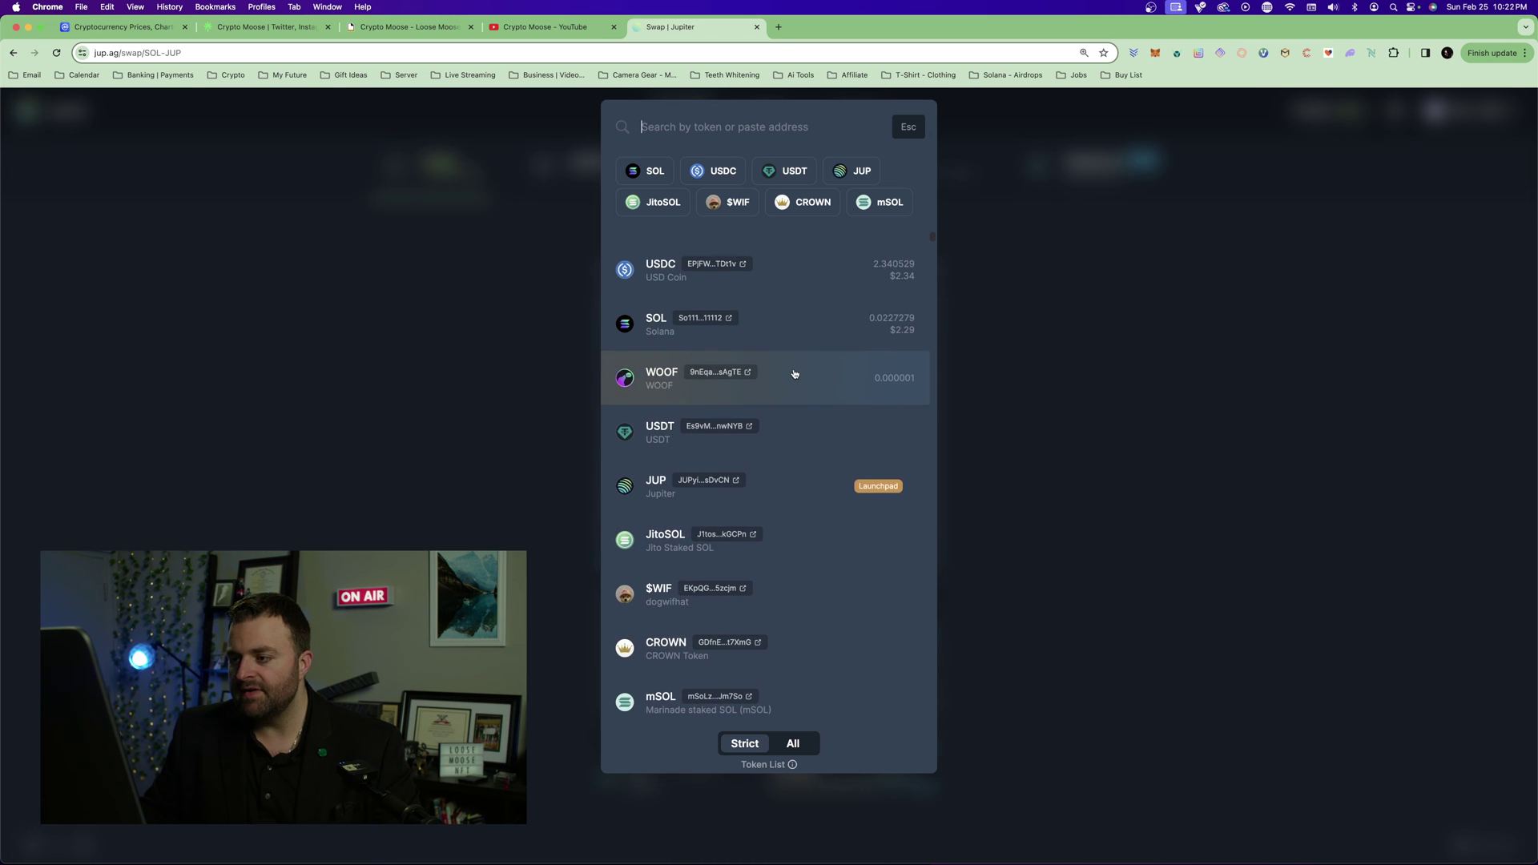
scroll(795, 373, down, 3)
scroll(795, 373, up, 3)
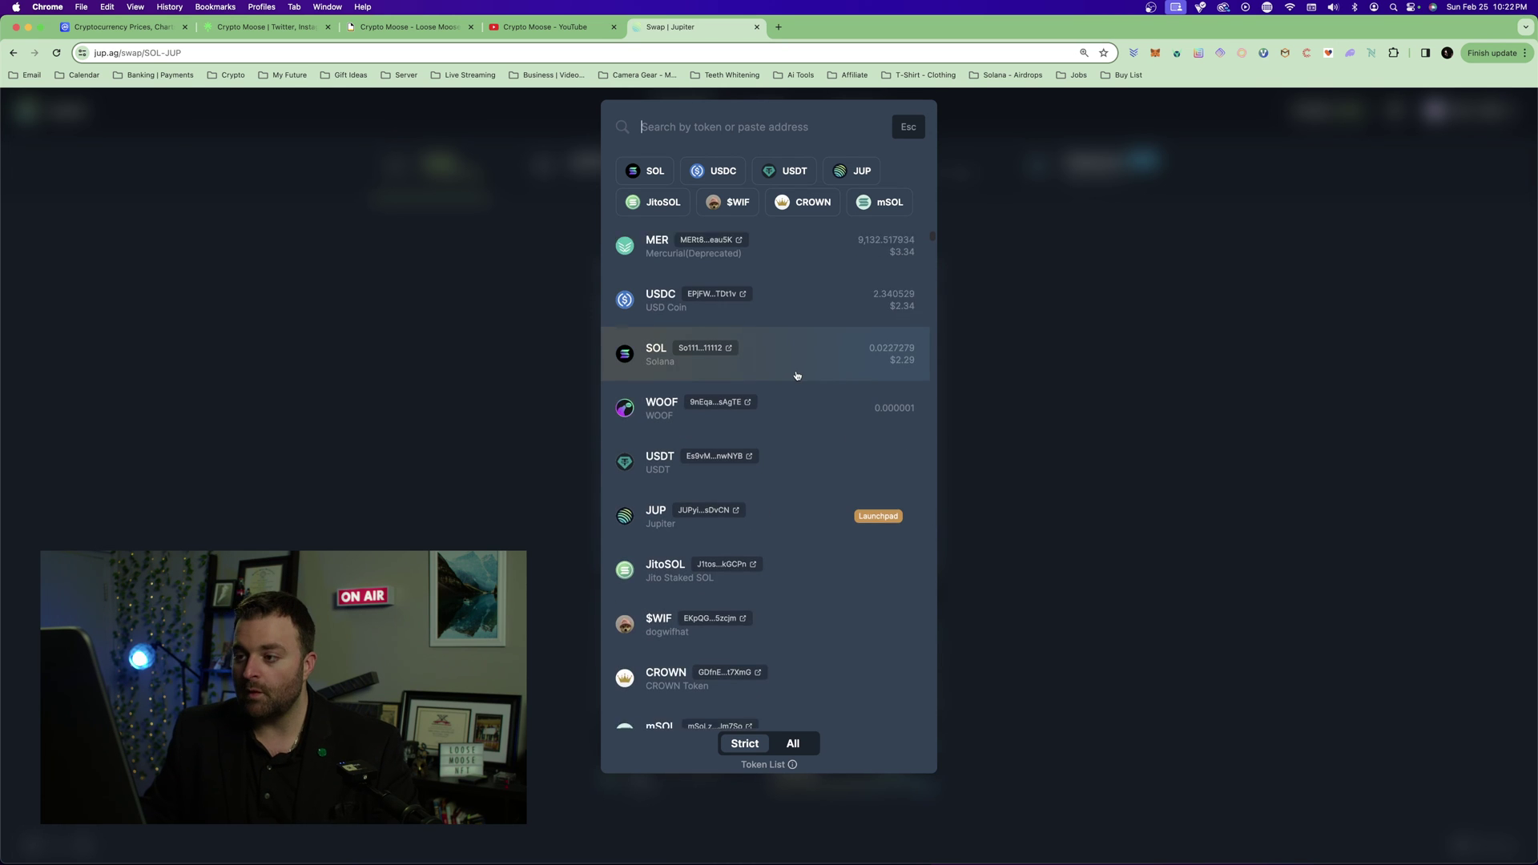
scroll(795, 373, down, 5)
Receive RENDER, pay half the SOL (0.01136395), and submit the swap
click(805, 335)
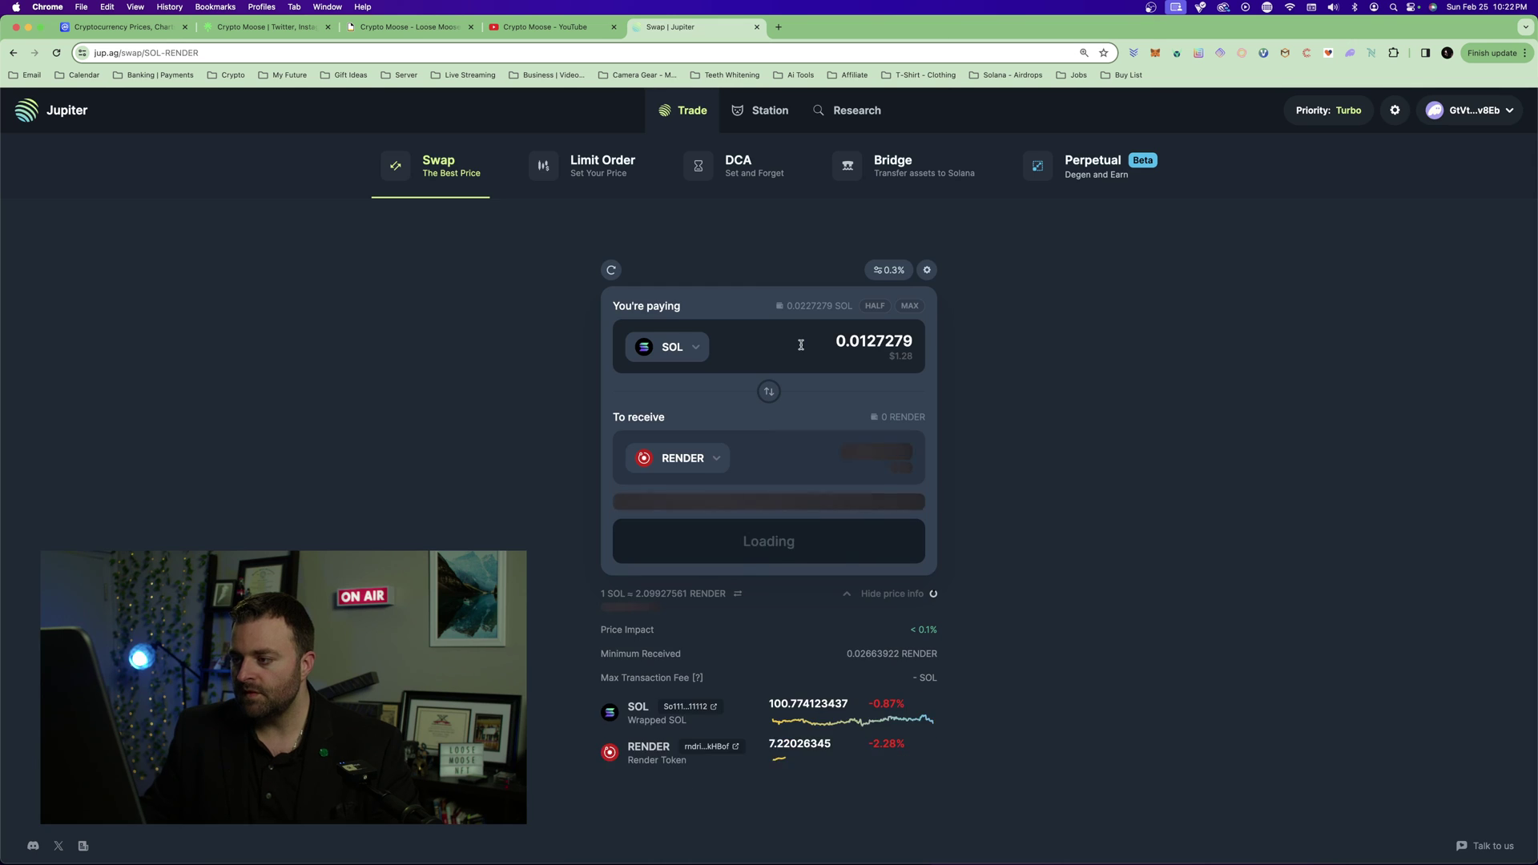
click(875, 306)
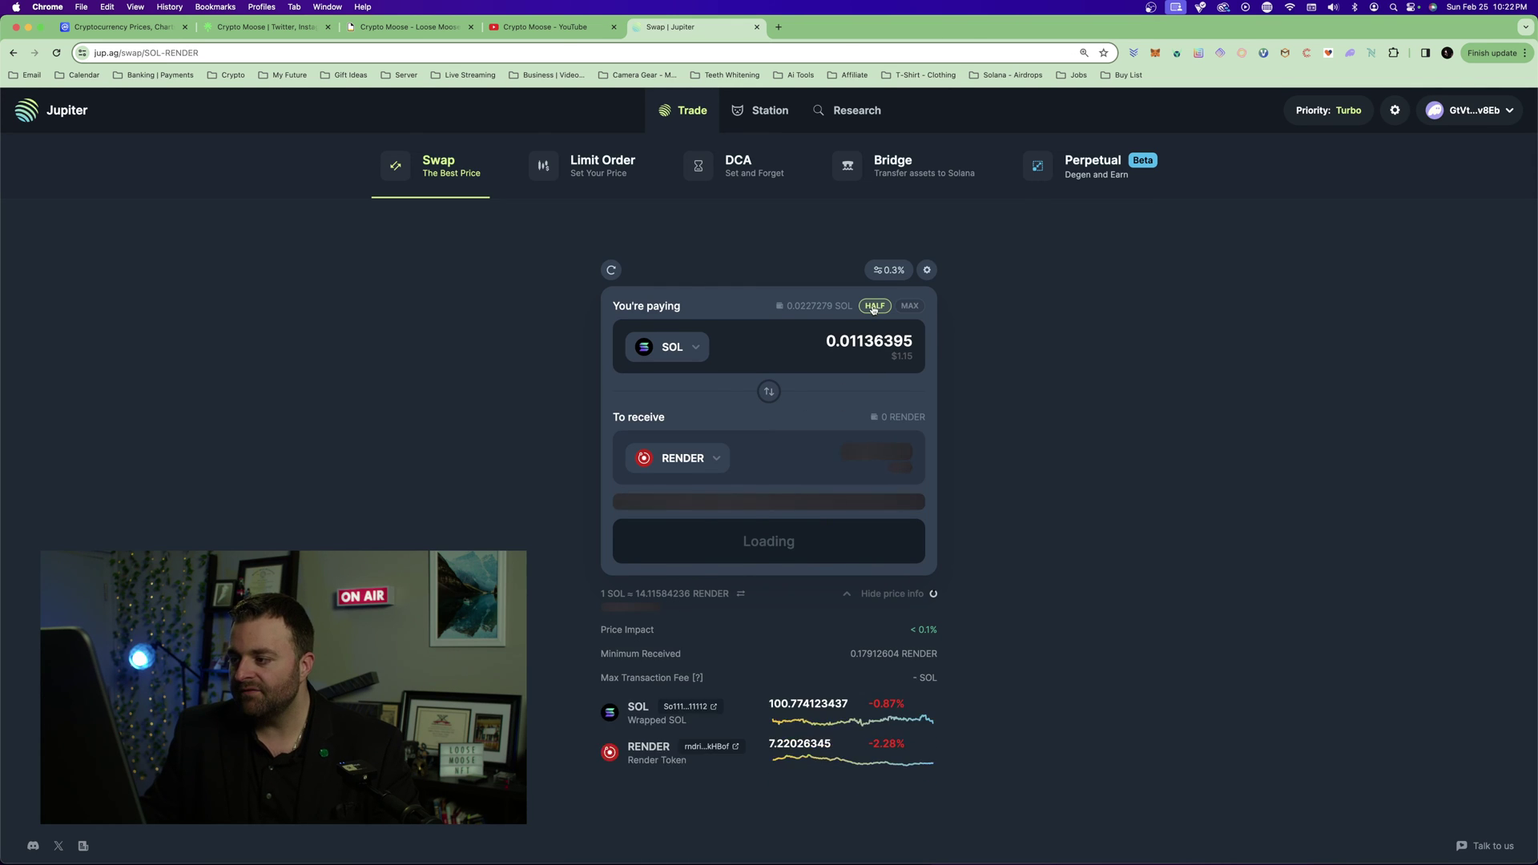
click(752, 545)
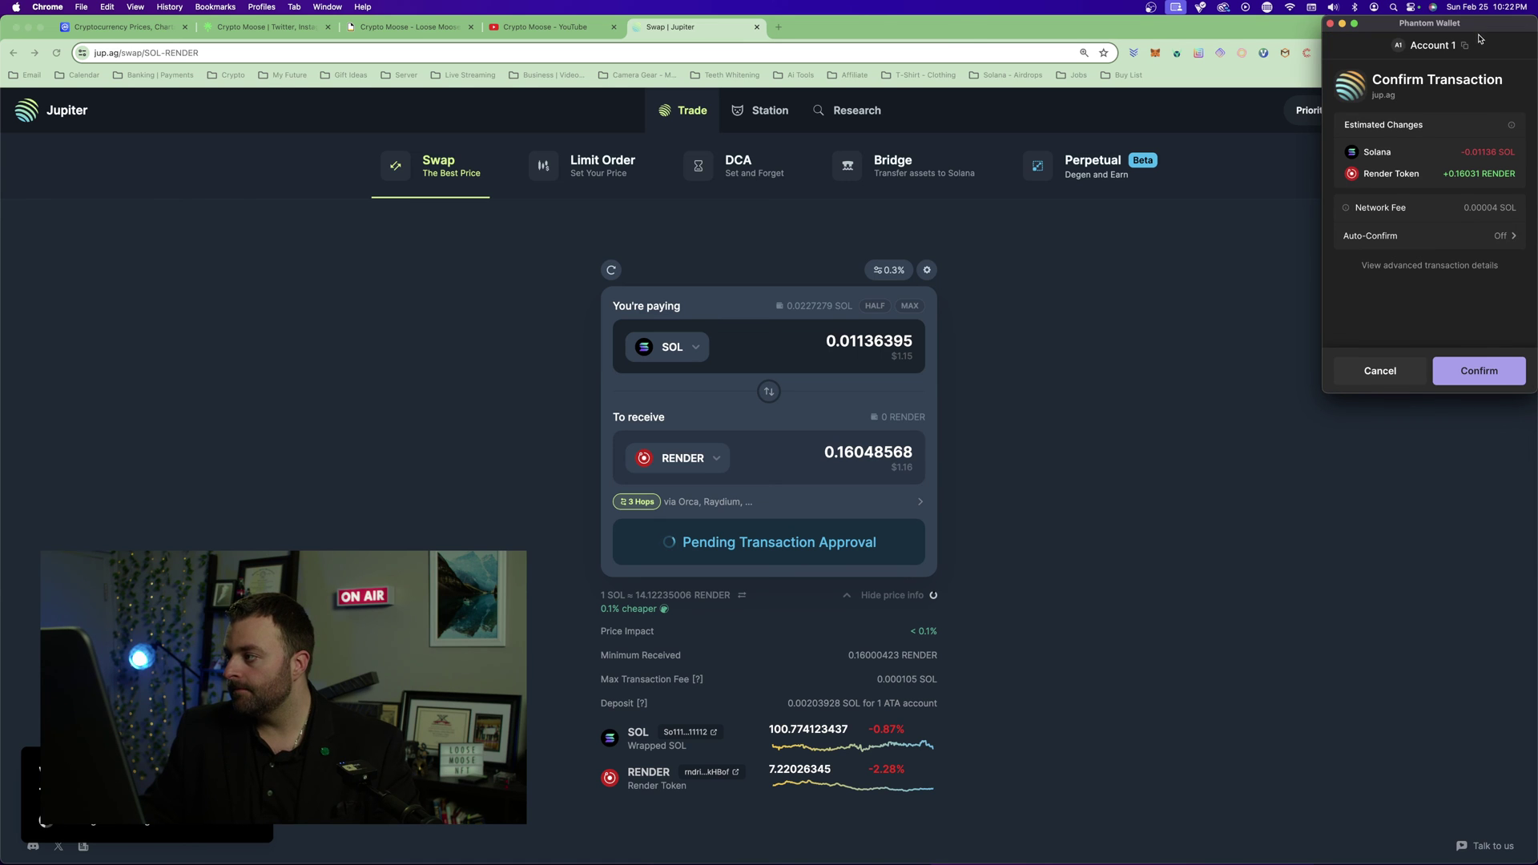
Approve the swap in Phantom and check the new 0.16 RENDER balance
click(1480, 371)
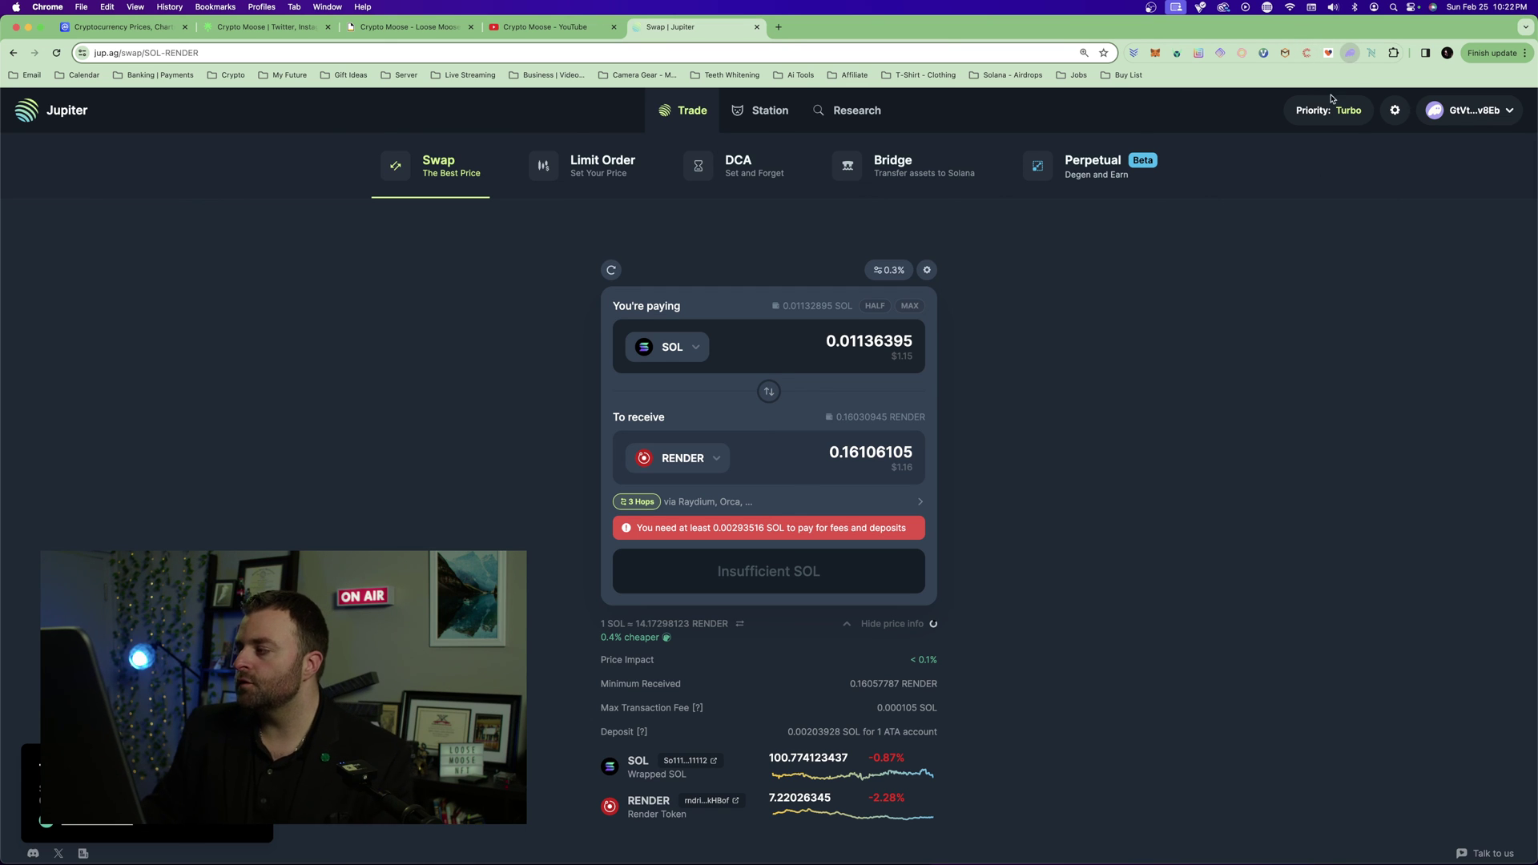
click(1350, 52)
scroll(1241, 253, down, 3)
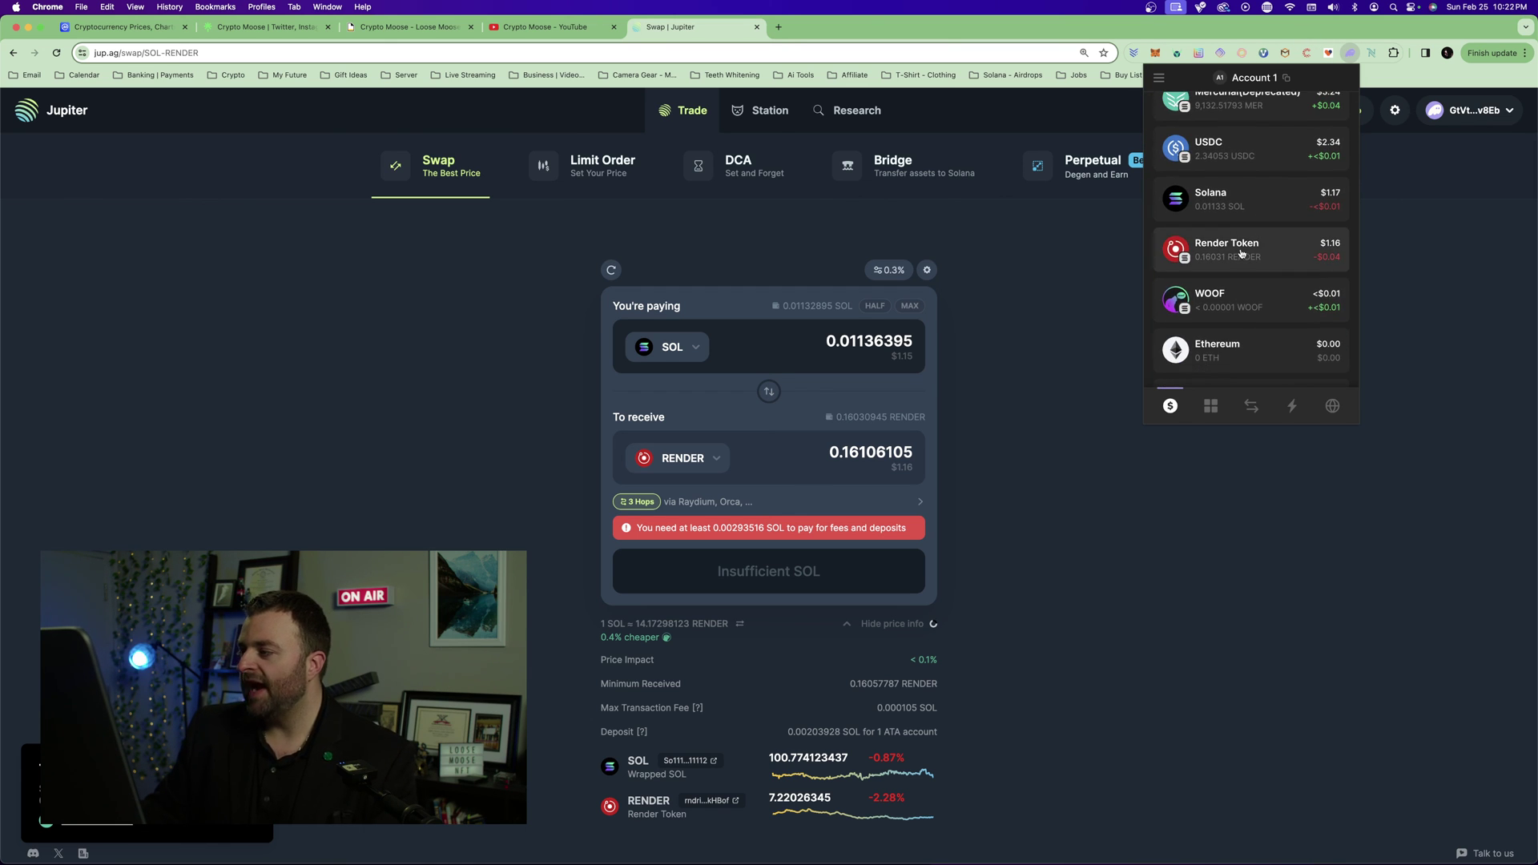
click(1093, 539)
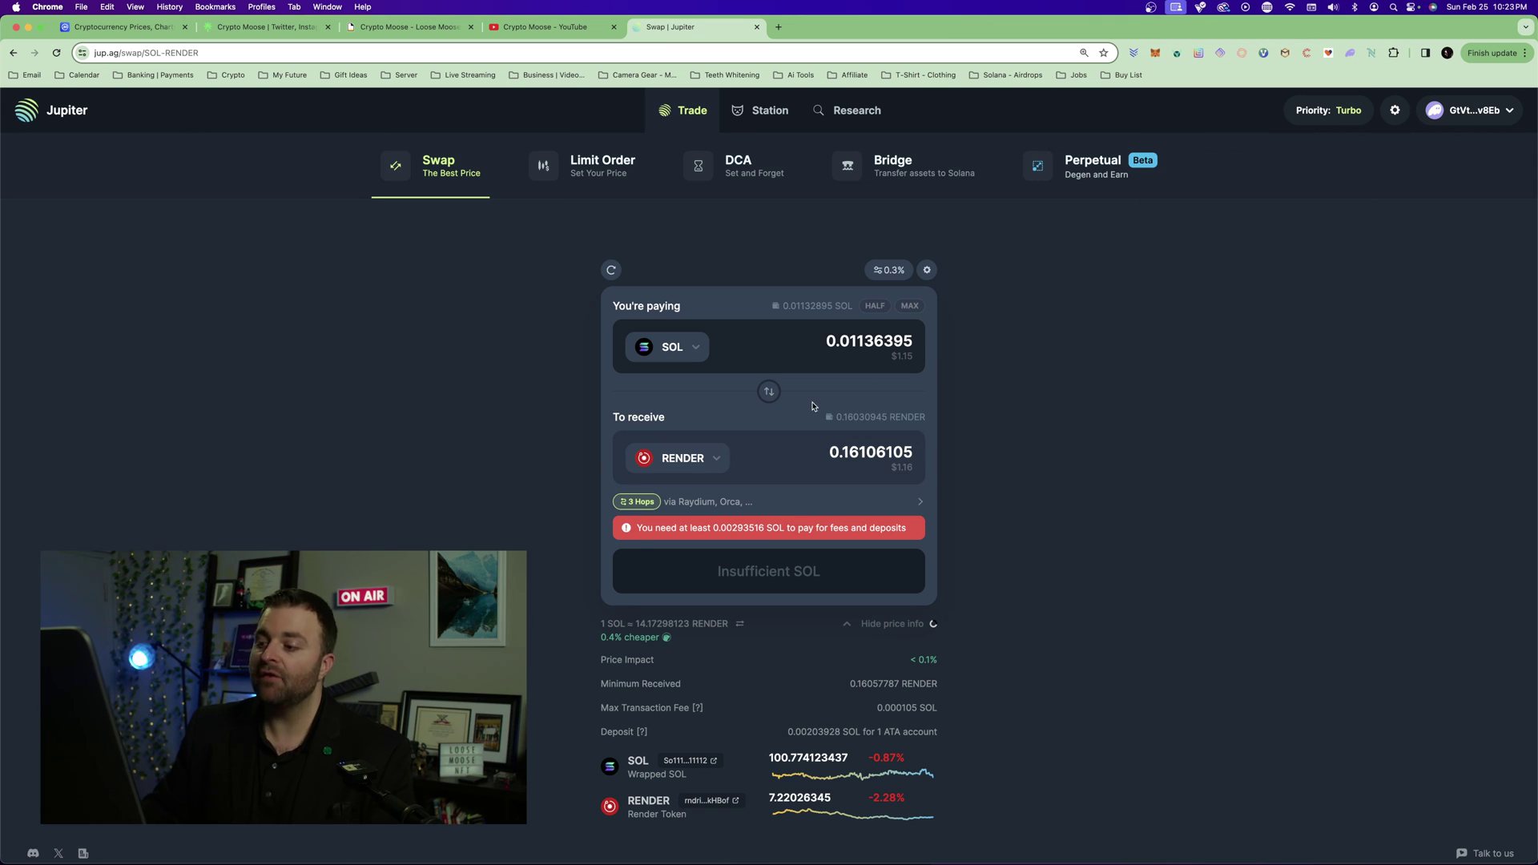
Reverse the pair and pay the entire 2.340529 USDC balance for SOL
click(771, 393)
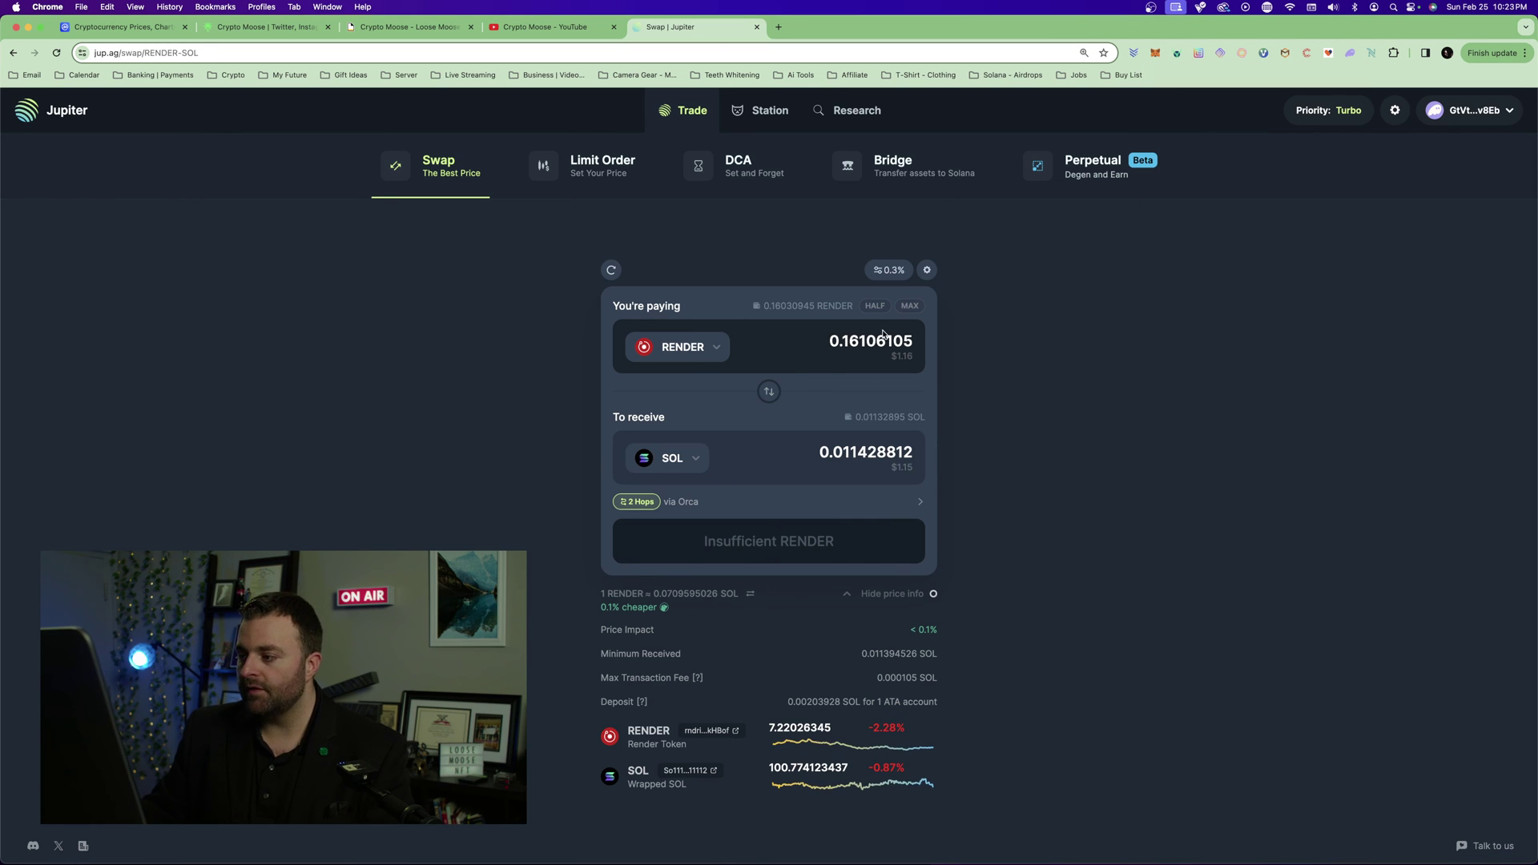
click(910, 308)
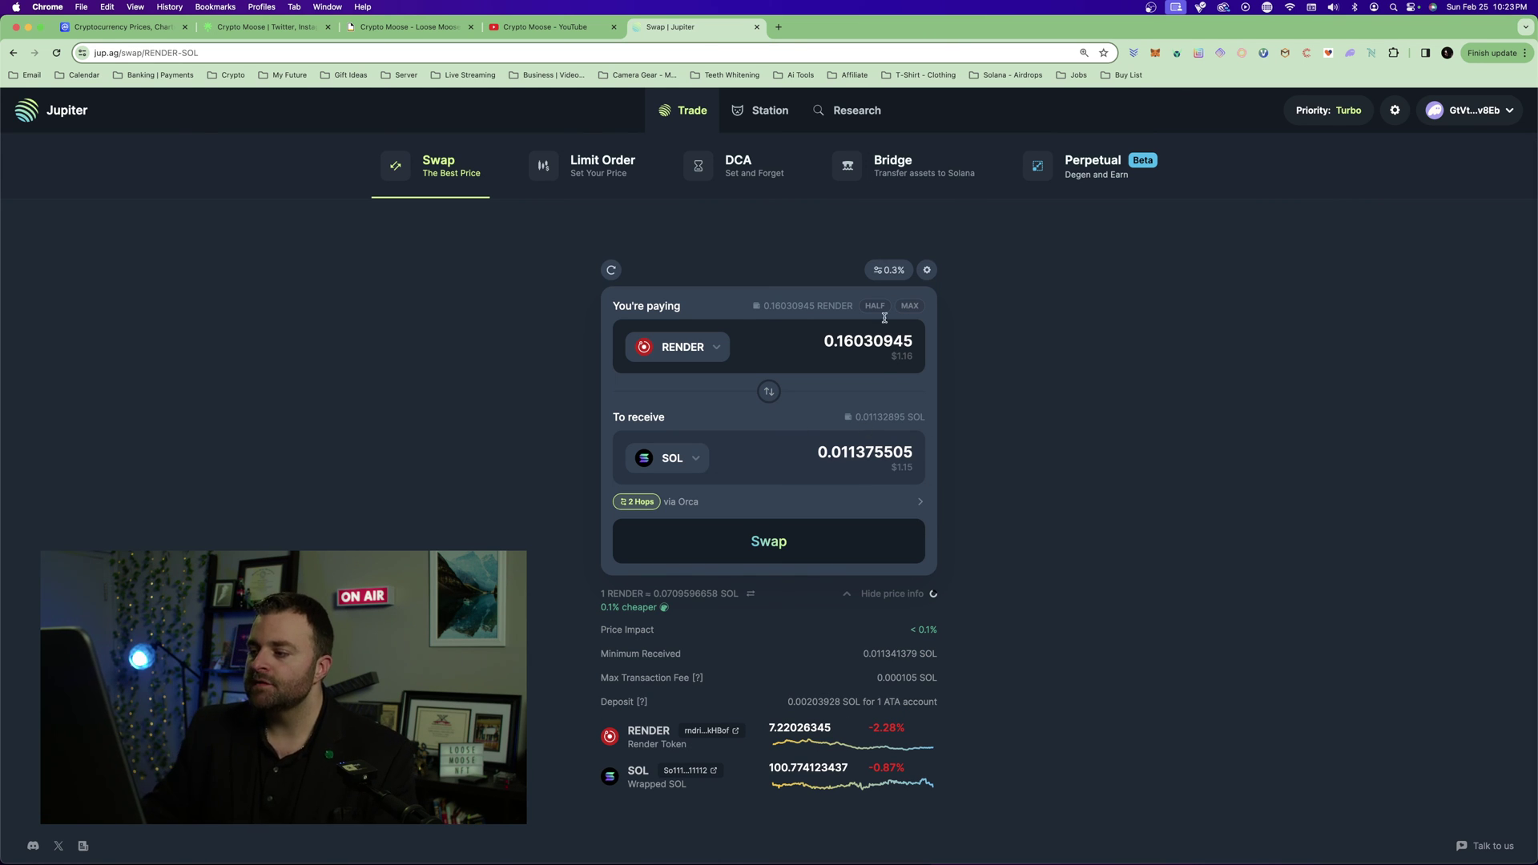
click(705, 349)
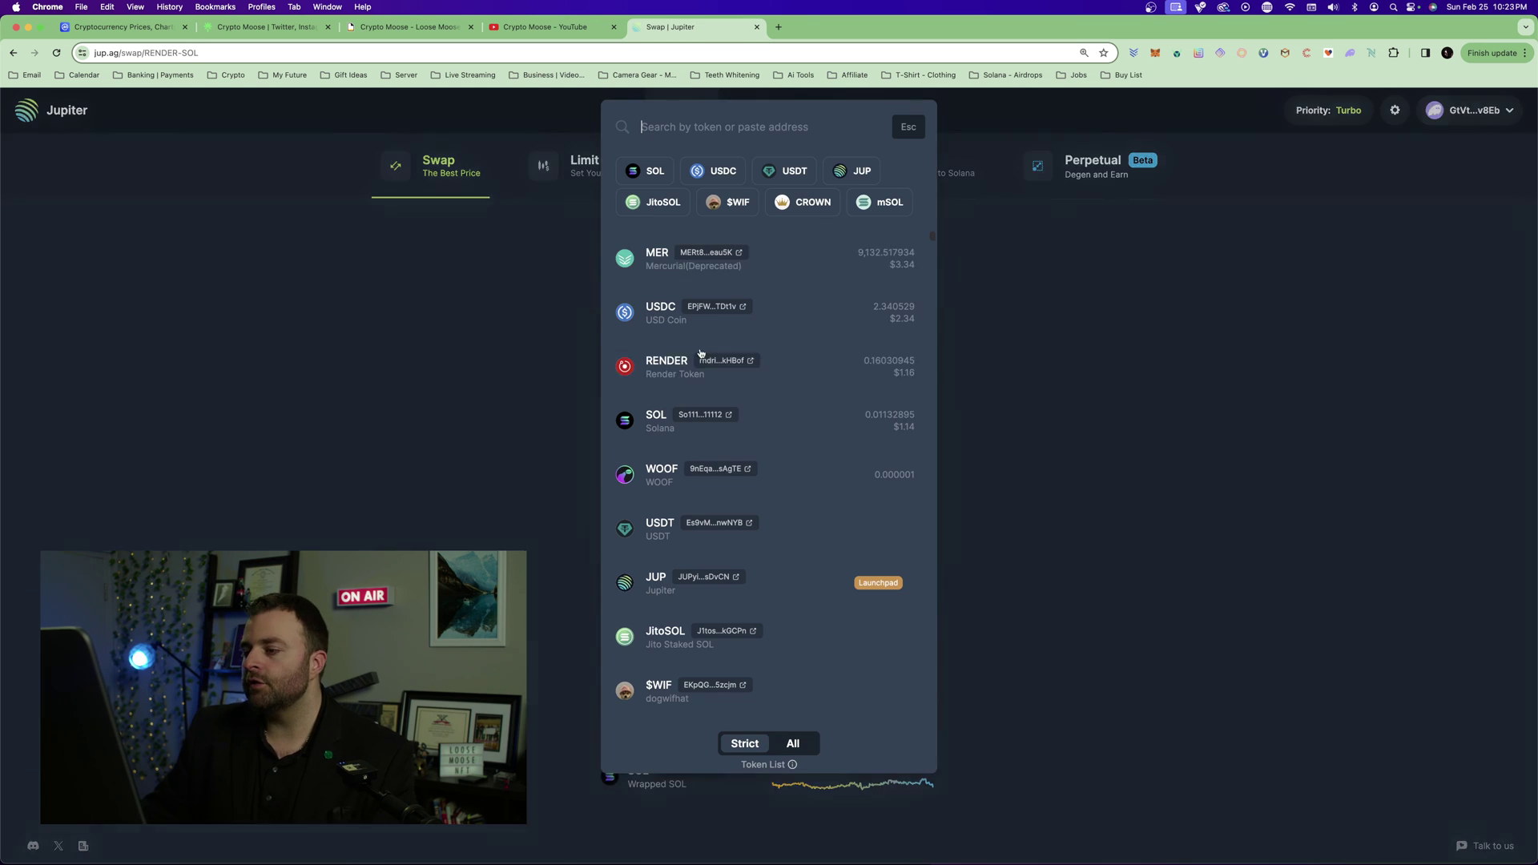
click(814, 321)
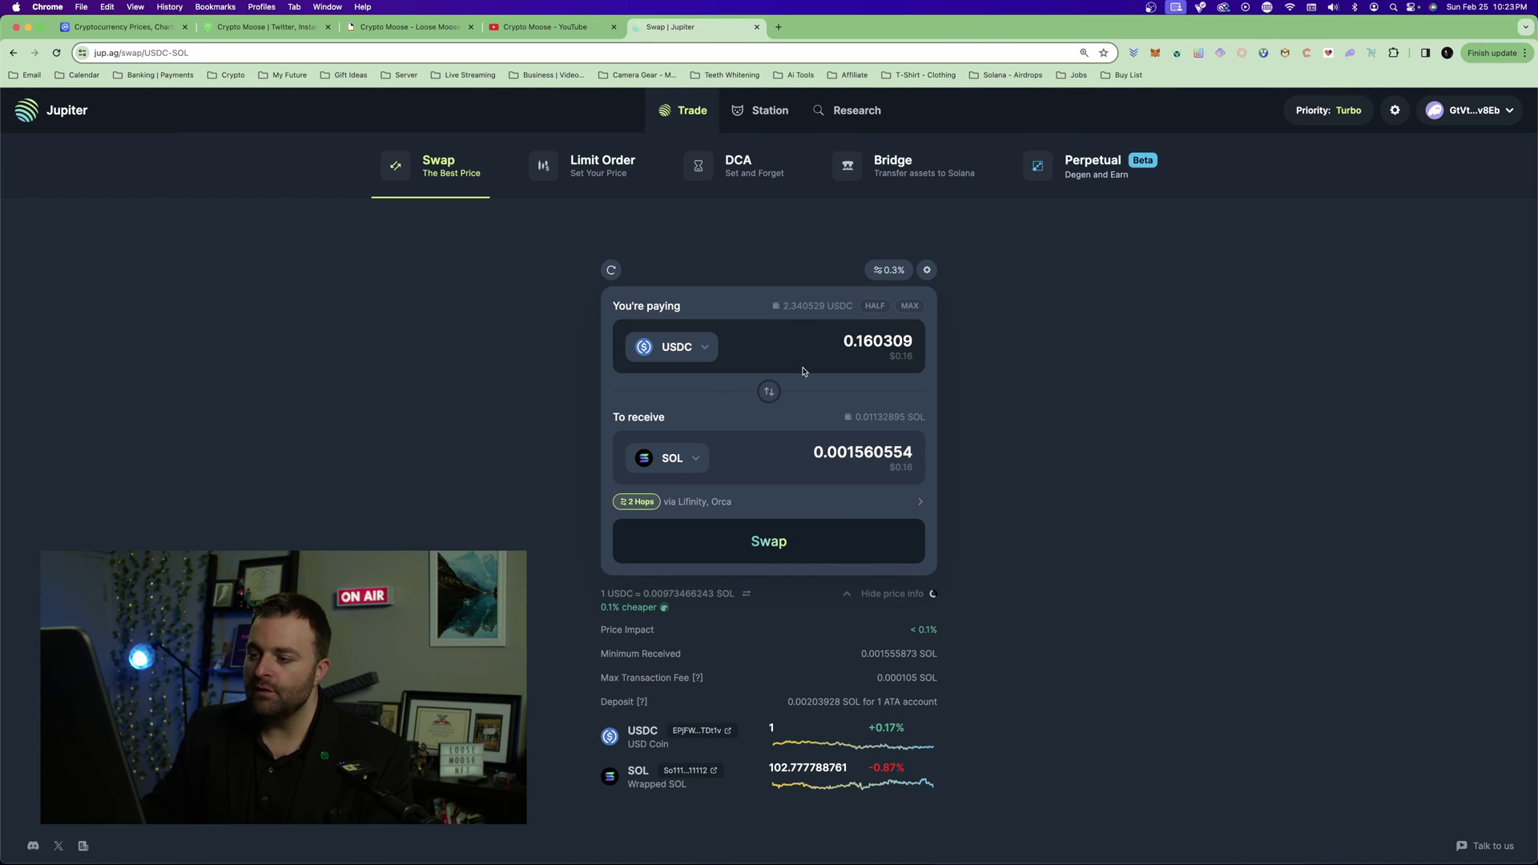
click(909, 306)
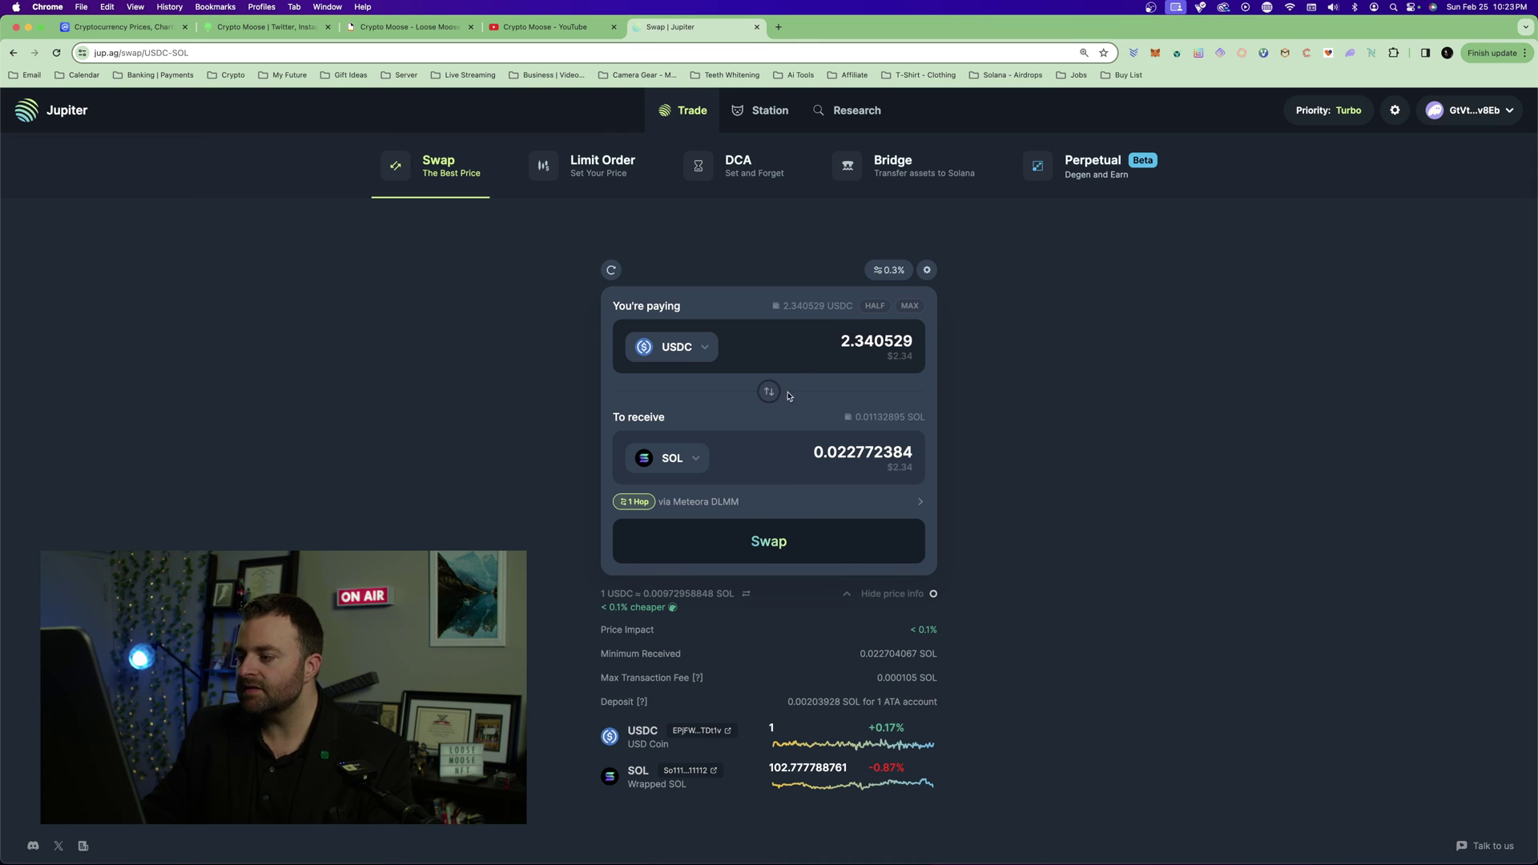
Submit and approve the USDC-to-SOL swap in Phantom, then check balances
click(767, 541)
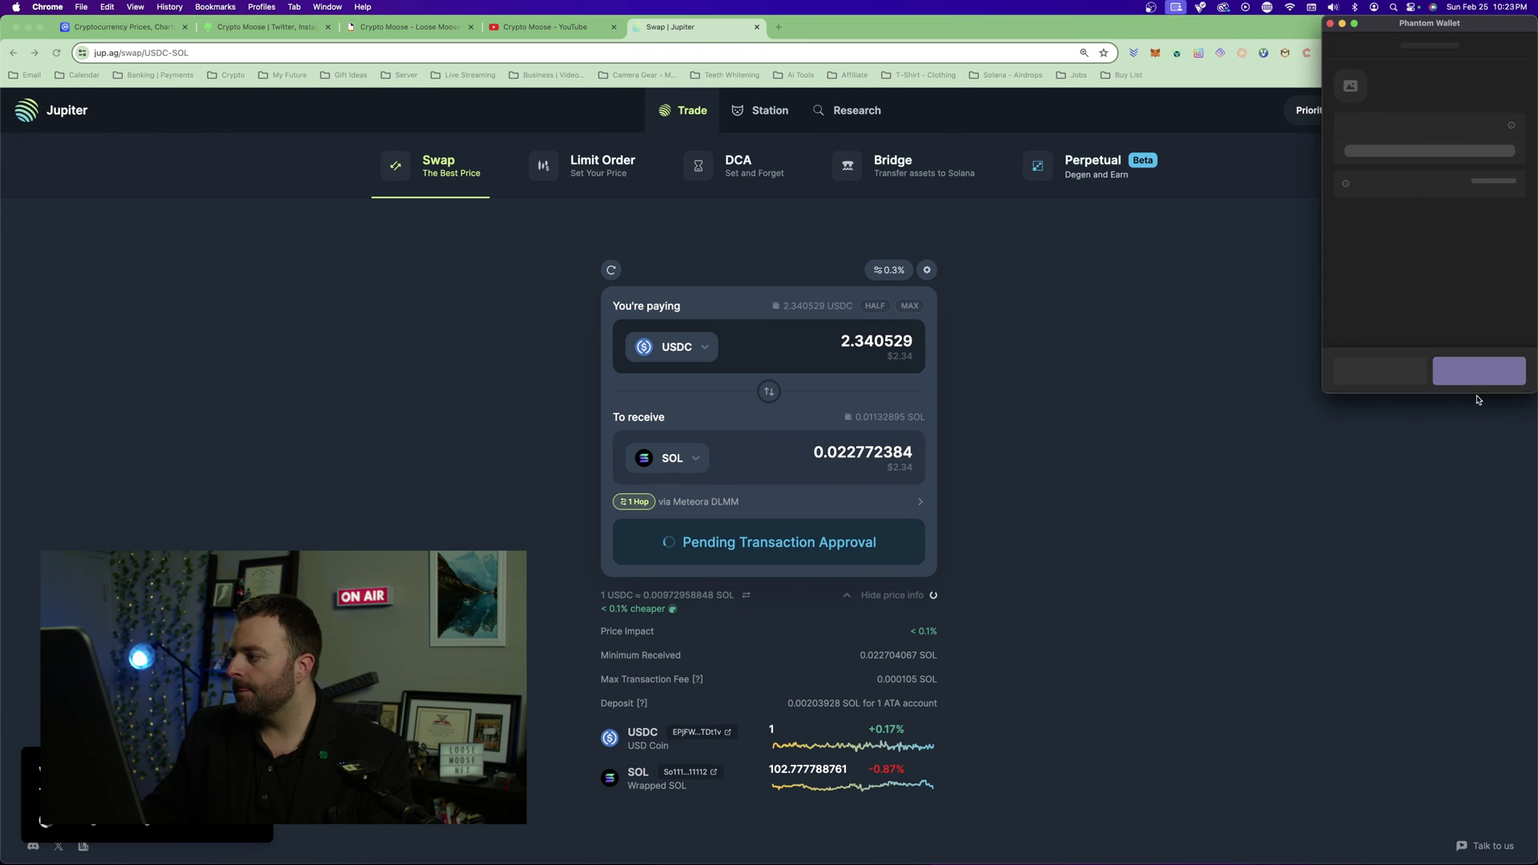
click(1479, 371)
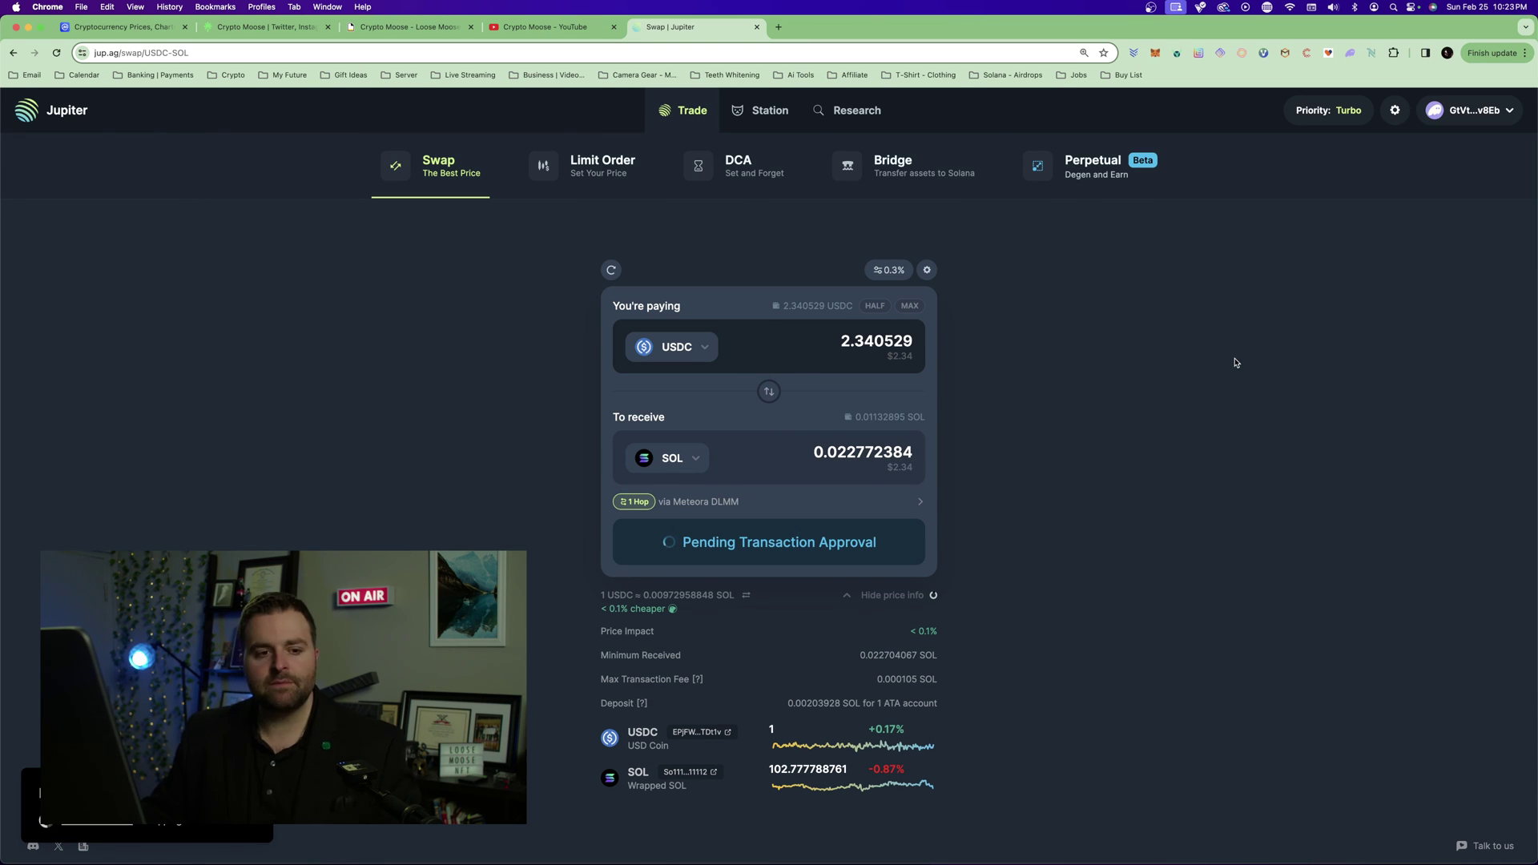
click(1349, 53)
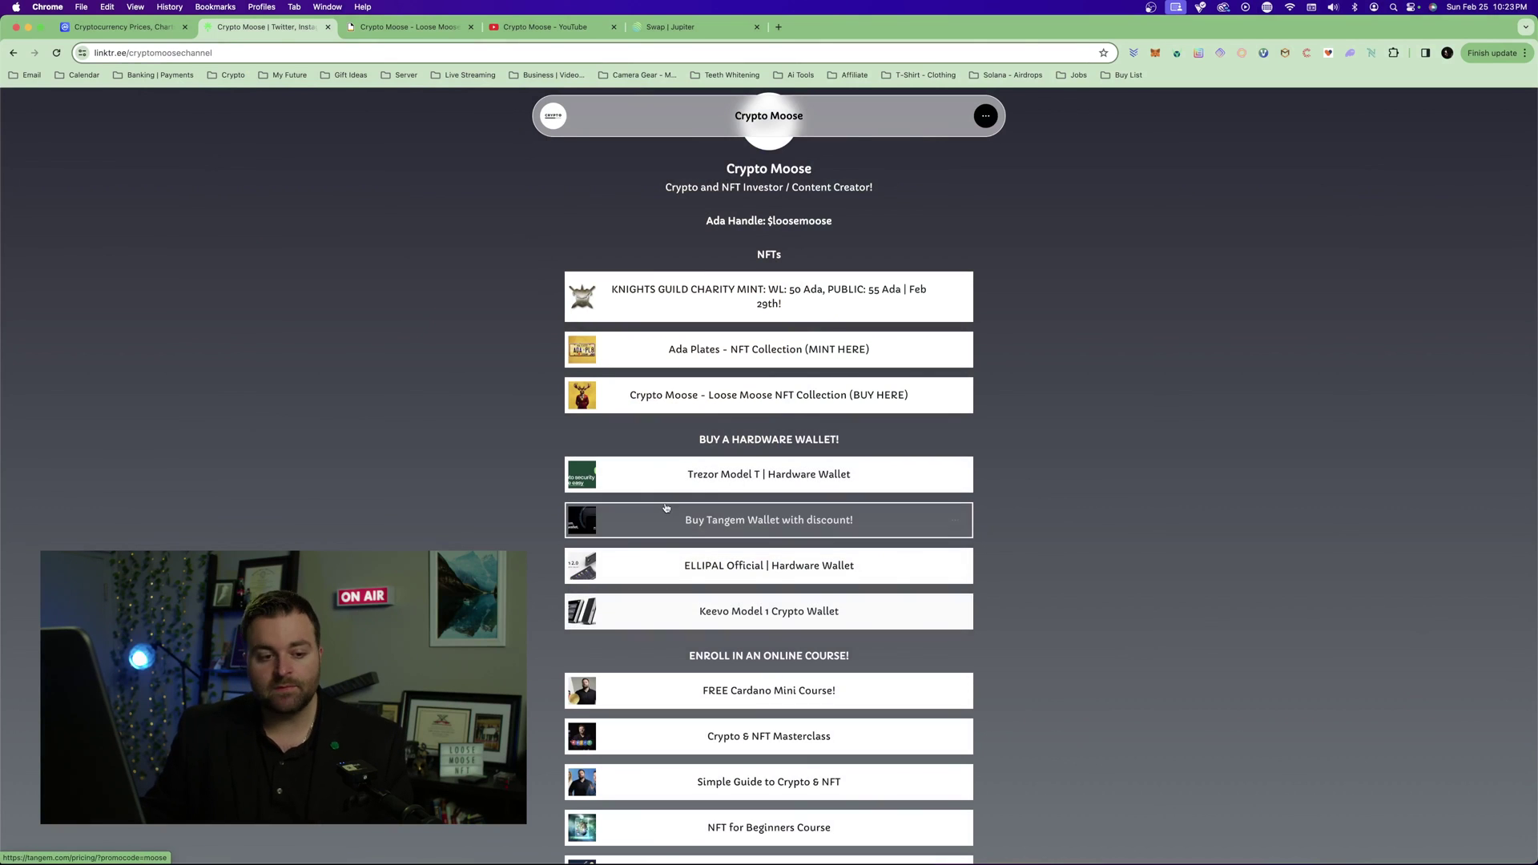
Scroll the creator's Linktree past the NFT, hardware wallet and seven course links to YouTube and Instagram
scroll(657, 504, down, 3)
scroll(673, 416, up, 3)
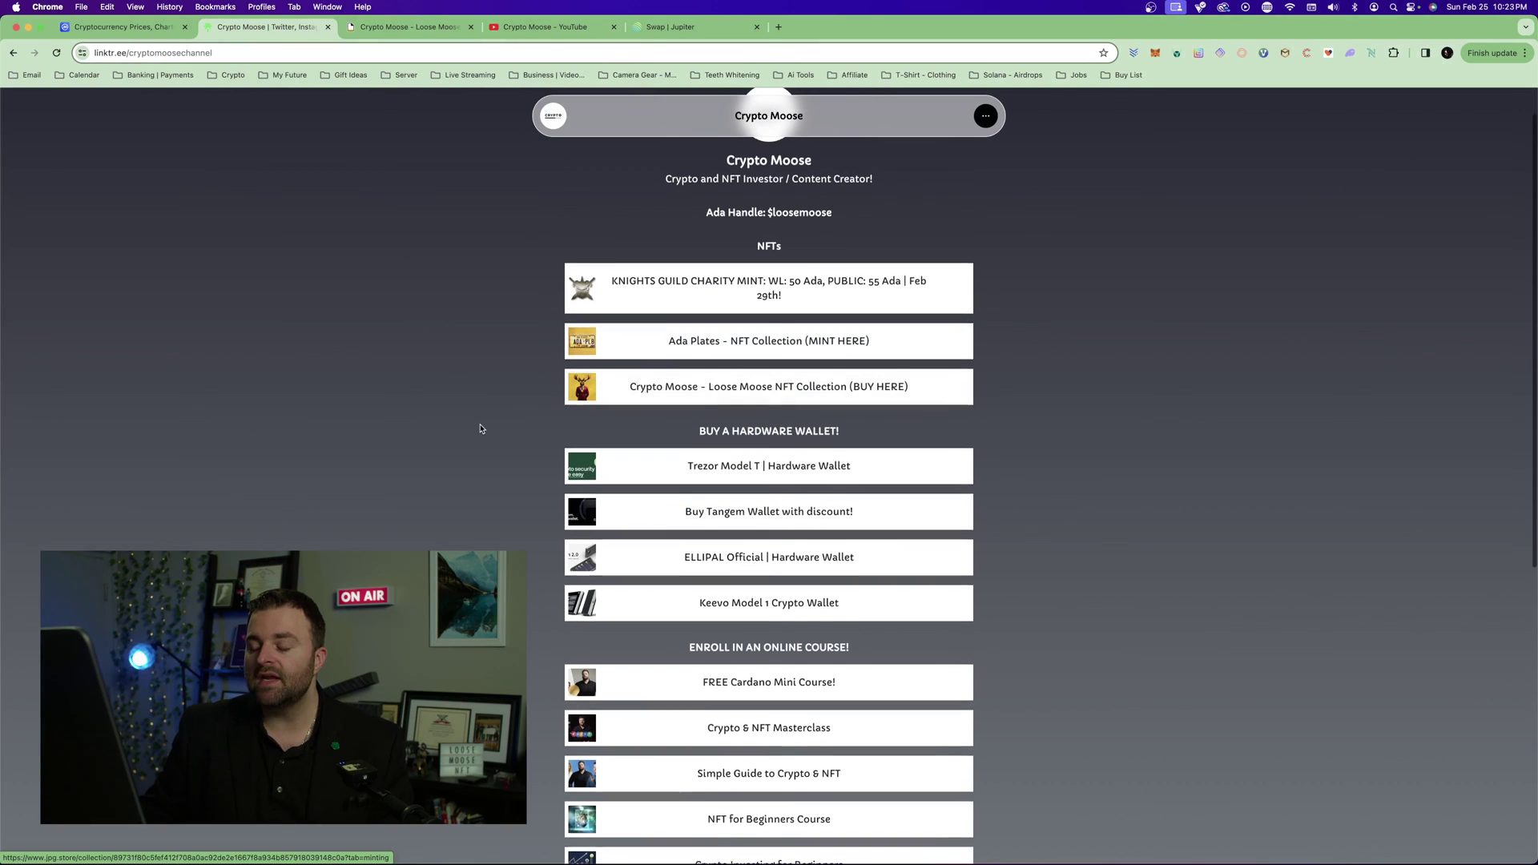
scroll(480, 428, down, 3)
scroll(481, 429, down, 3)
scroll(481, 429, up, 2)
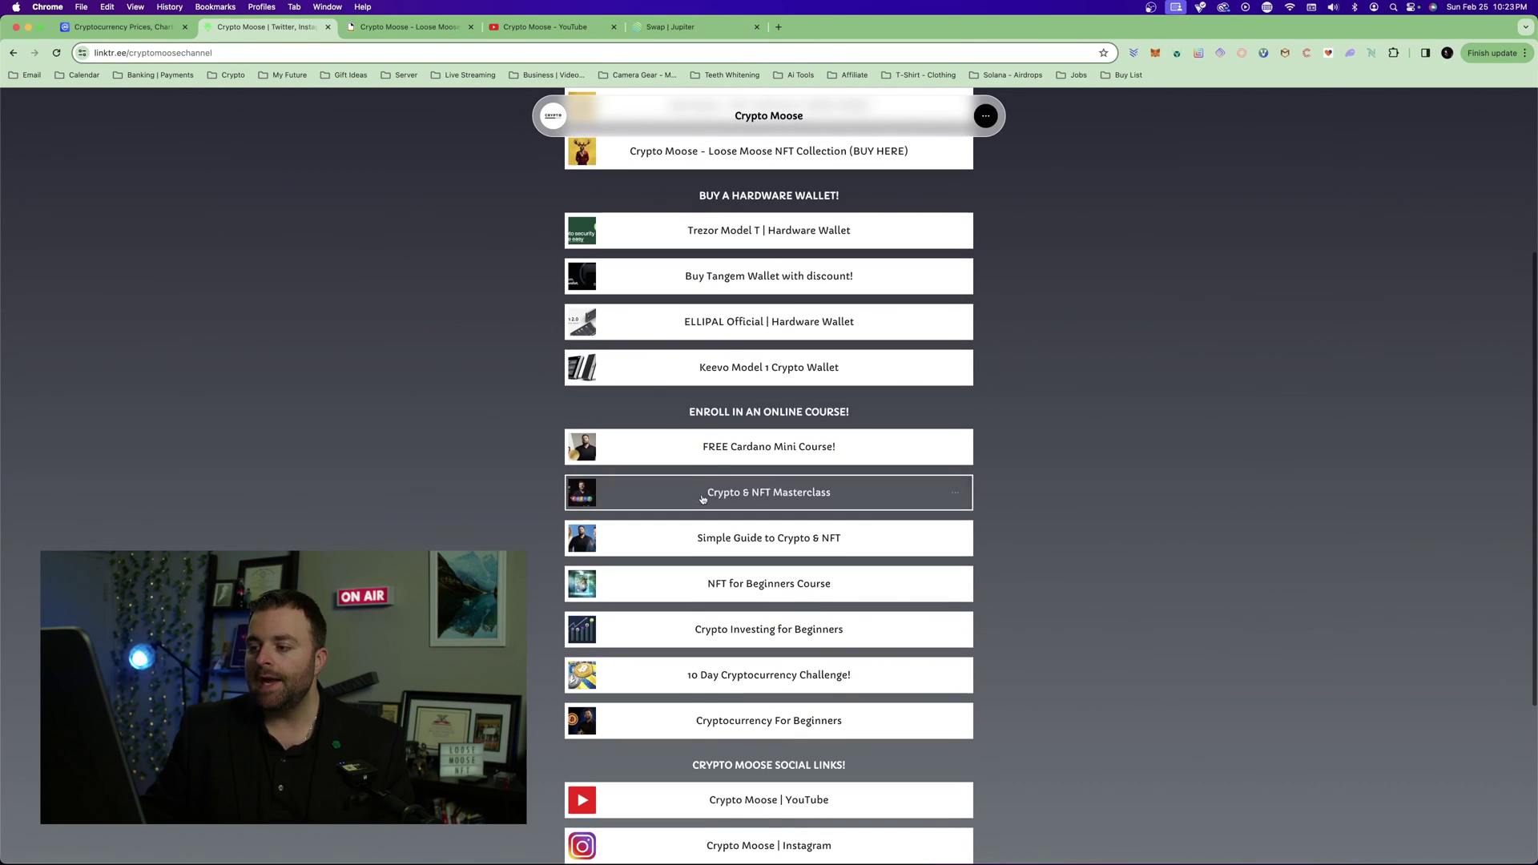